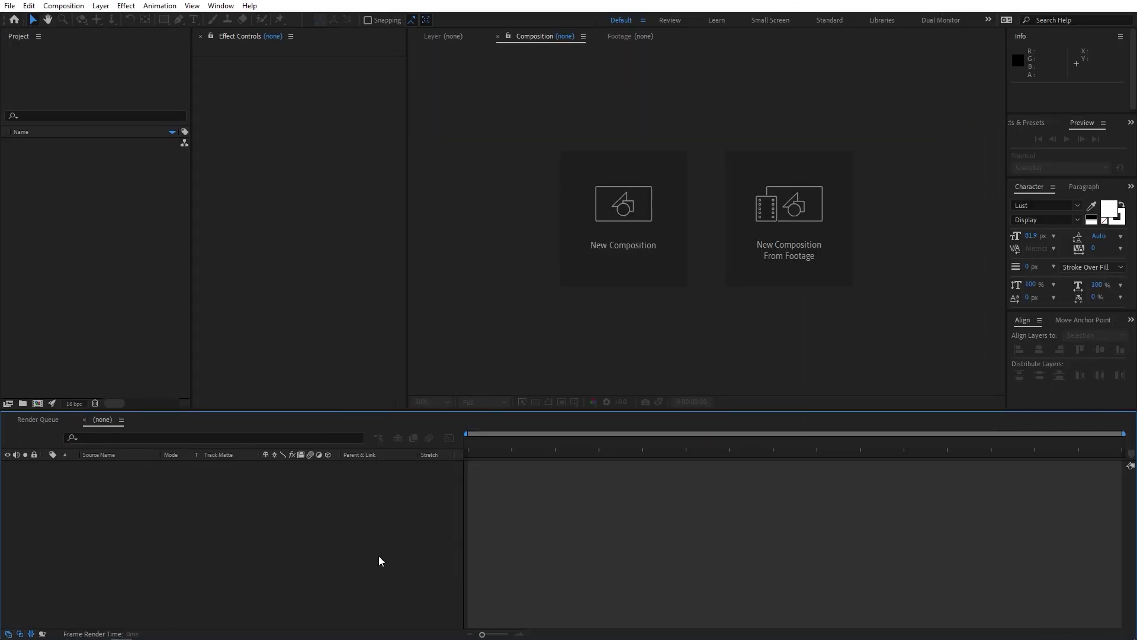
Step: Create a 1920×1080, 30 fps, 10-second composition named 'Main' with a black background
click(64, 6)
click(76, 19)
text(Main)
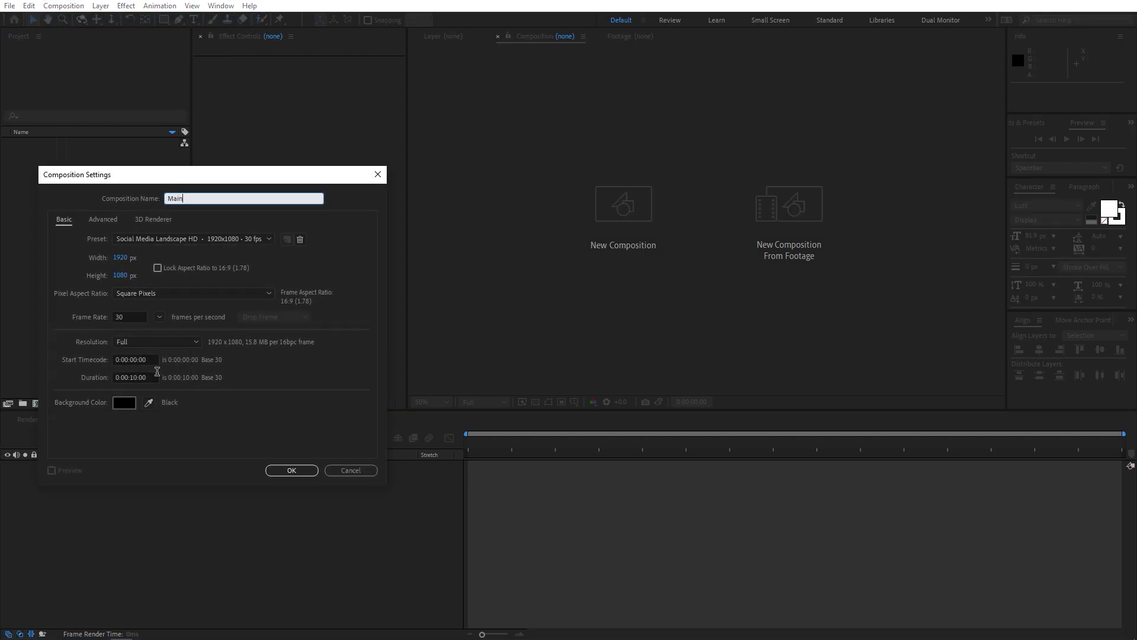
click(285, 471)
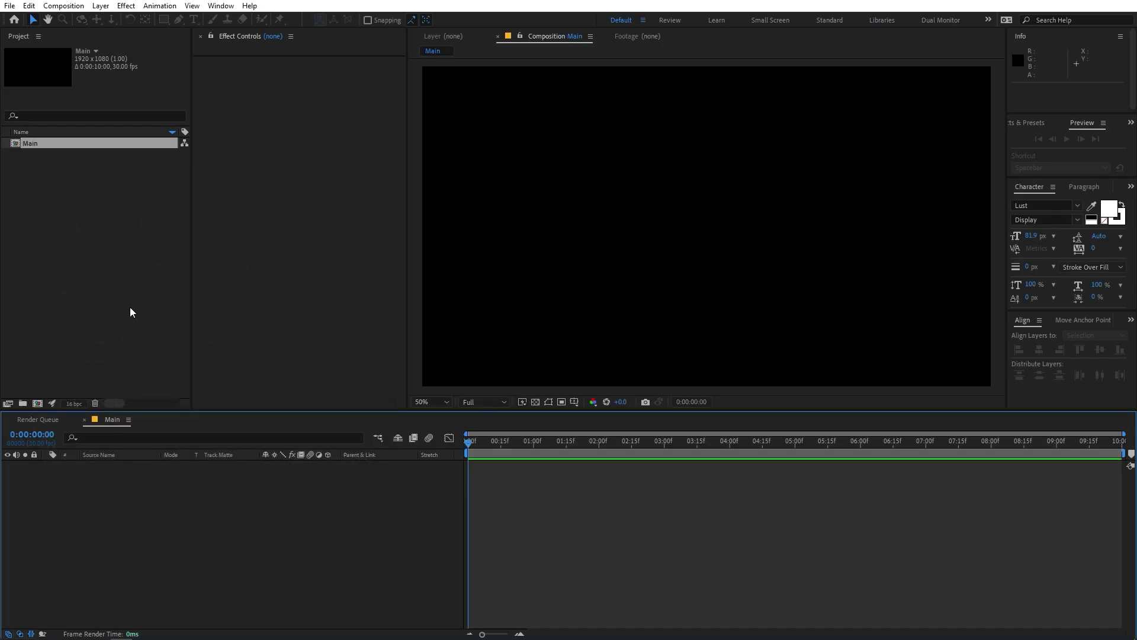
Step: Draw a white circle with the Ellipse tool in the upper-left of Main
click(131, 307)
click(230, 528)
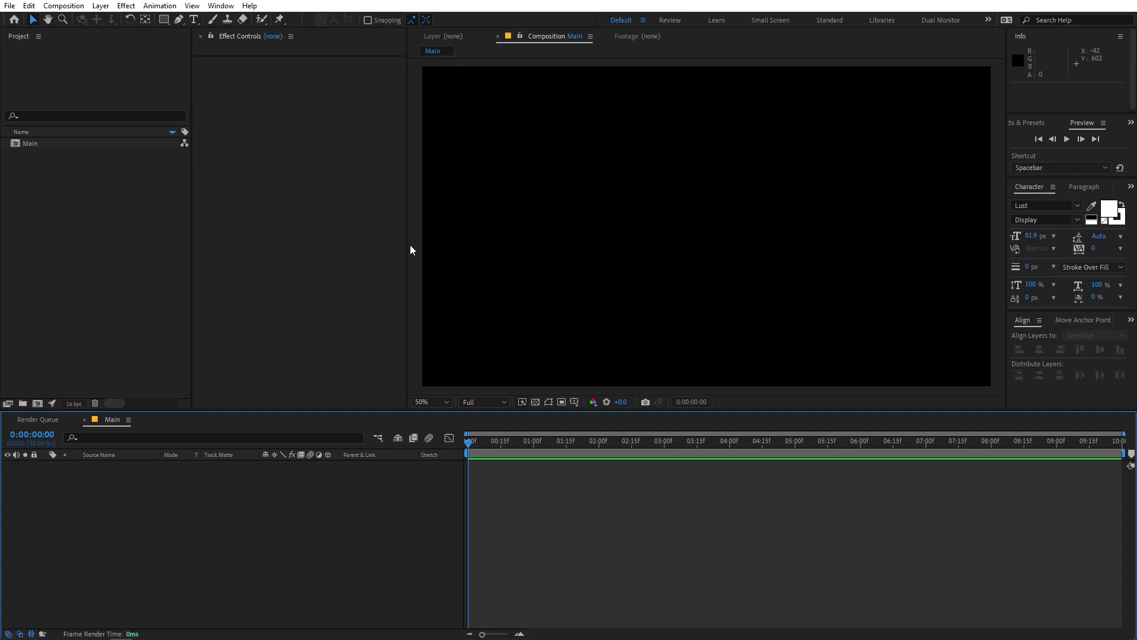
click(166, 22)
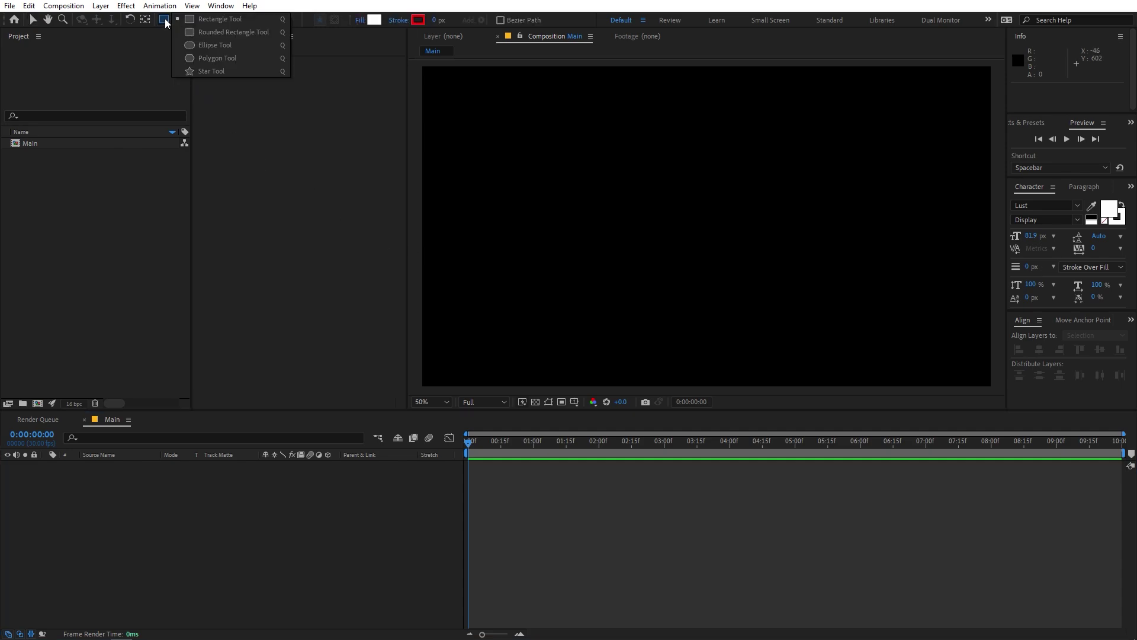
click(219, 45)
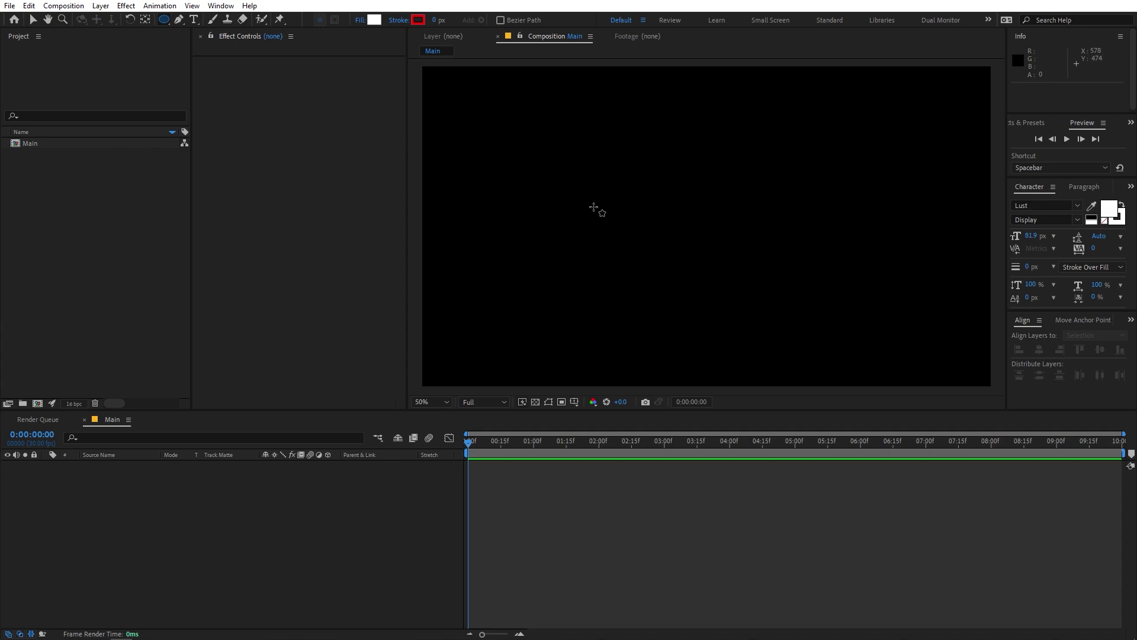
mouse_move(584, 203)
mouse_down()
mouse_move(523, 144)
mouse_move(531, 126)
mouse_up()
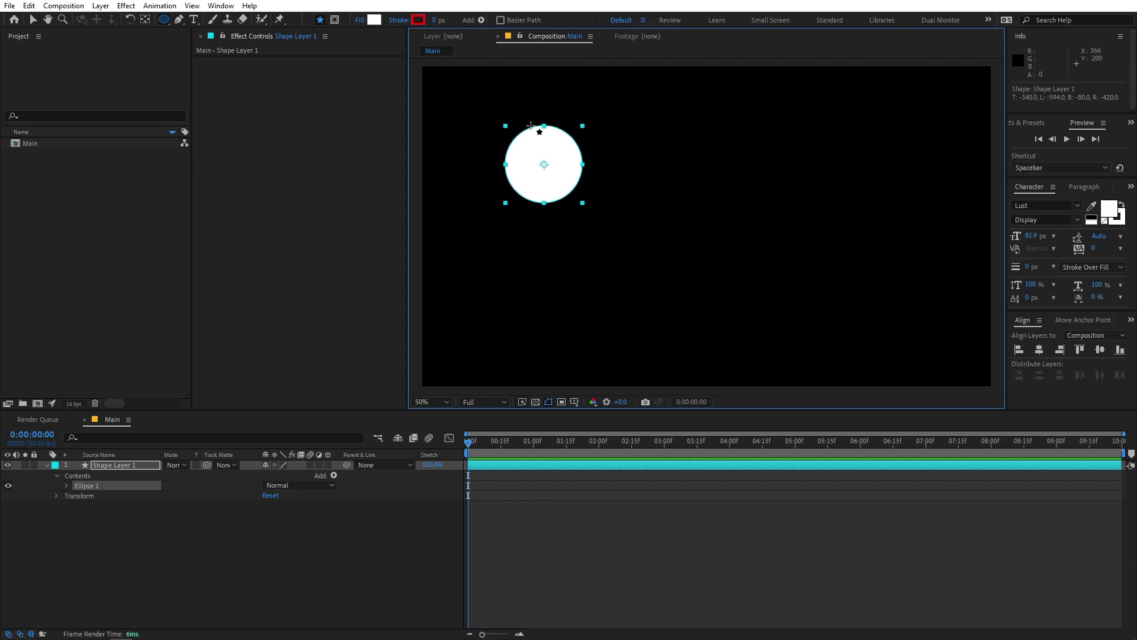
Step: Apply Gaussian Blur at 200 with Repeat Edge Pixels off, nudging the glow down-right
click(111, 466)
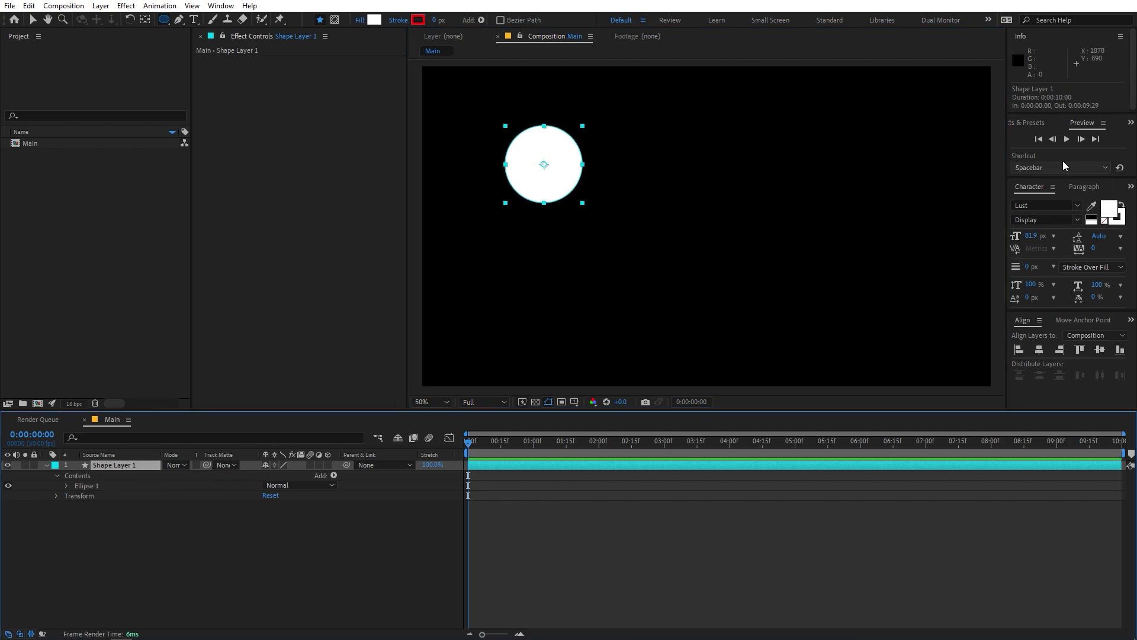
click(1030, 122)
click(1040, 137)
text(gau)
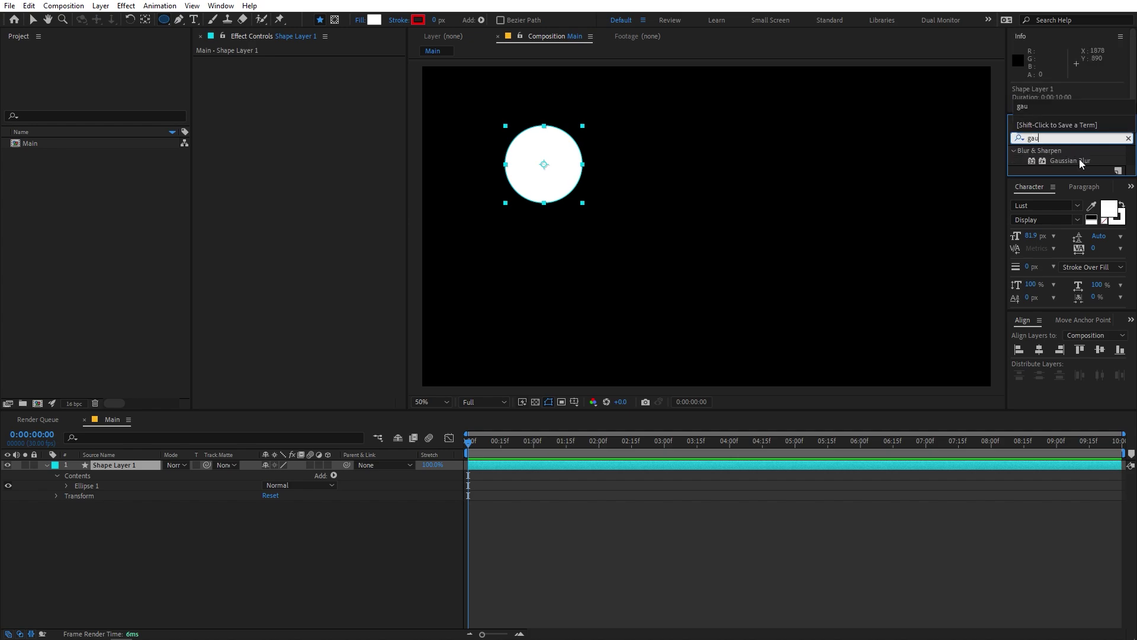
drag(1075, 158, 557, 164)
key(v)
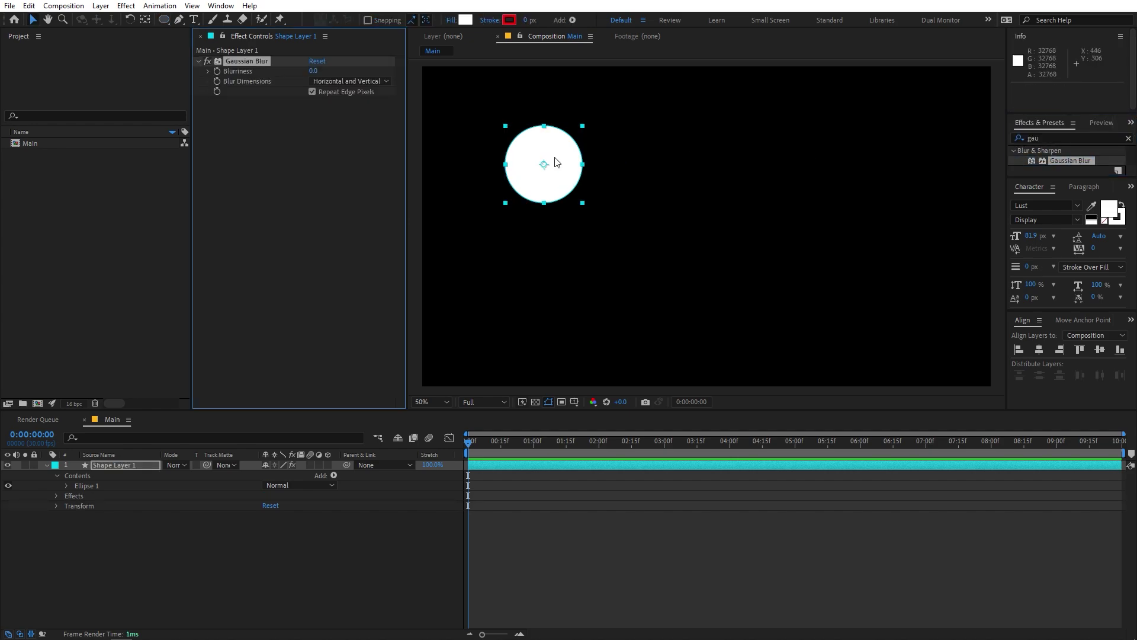
click(314, 70)
text(200)
key(Return)
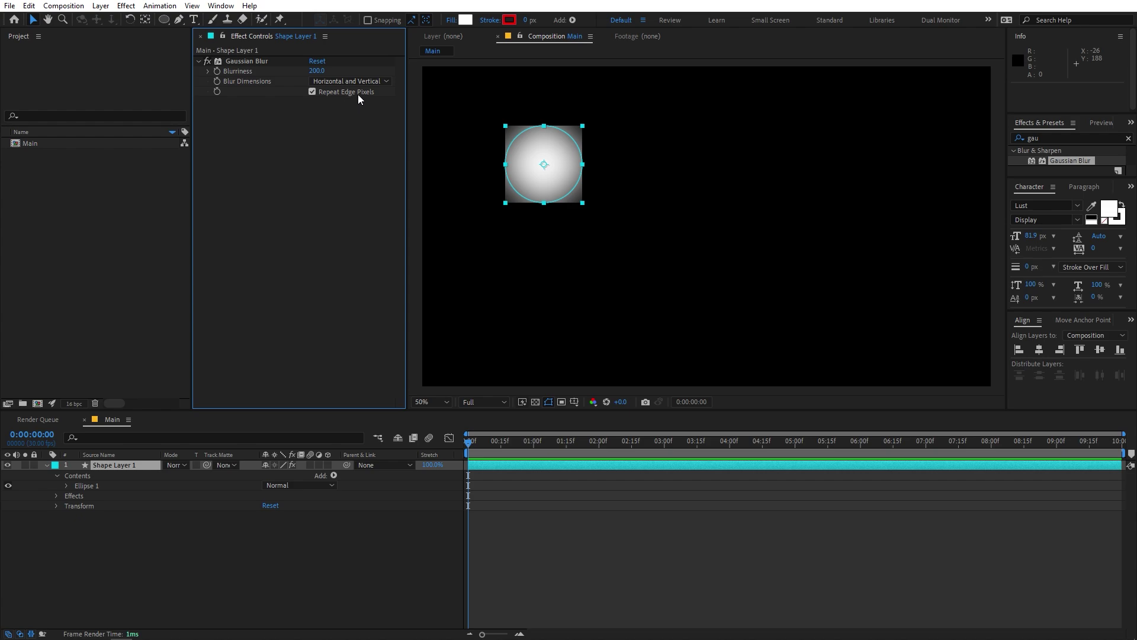
click(312, 92)
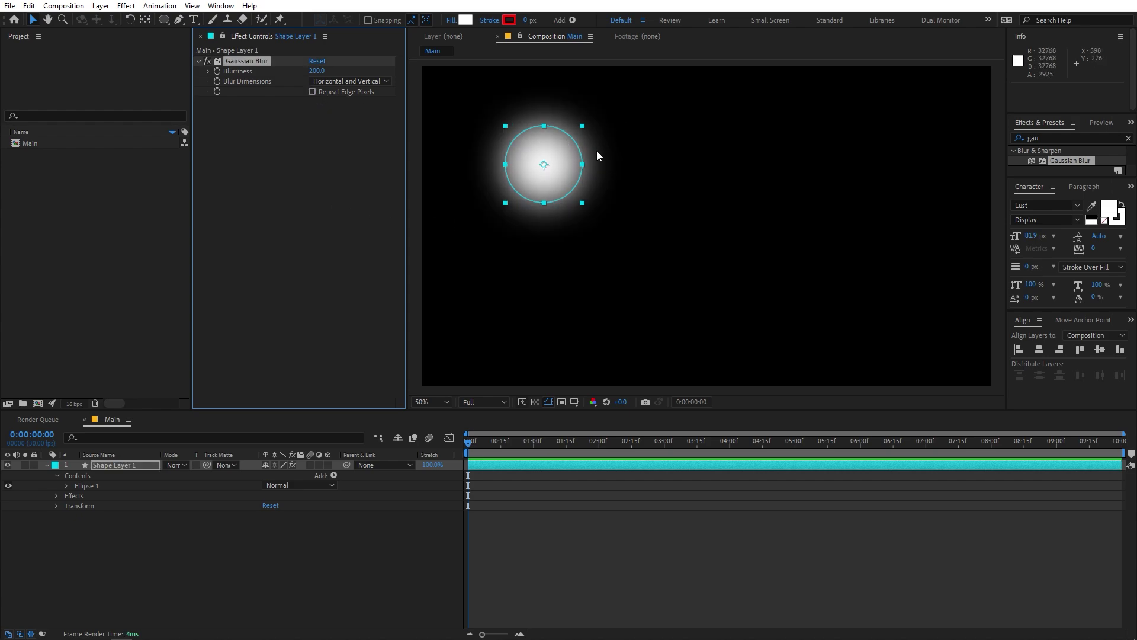
drag(543, 161, 559, 179)
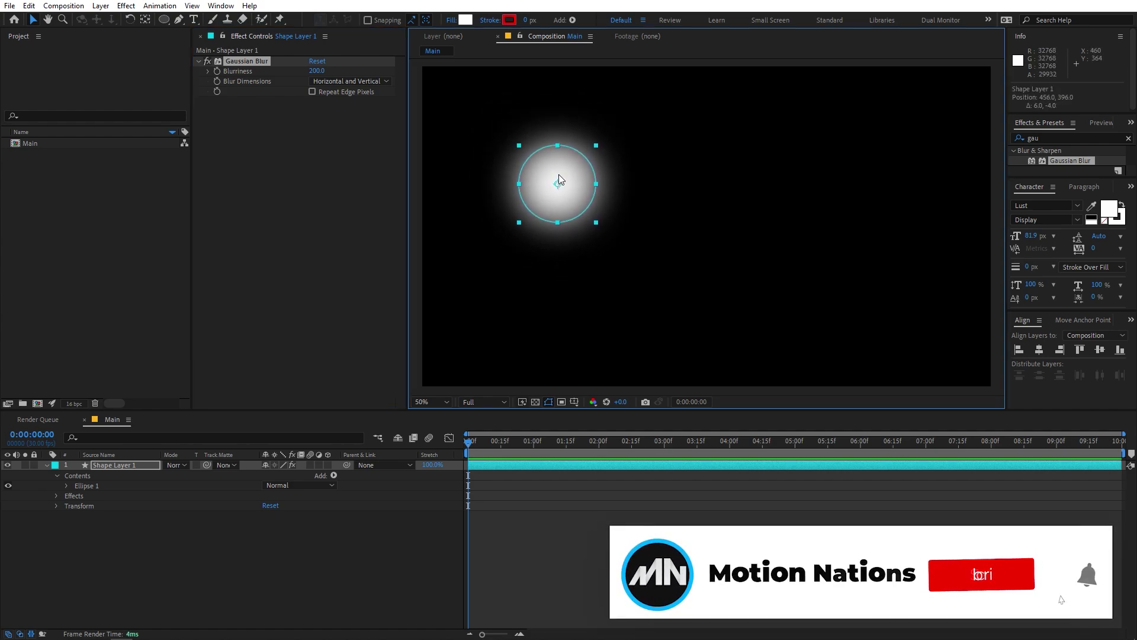
drag(1074, 178, 1074, 218)
Step: Add Mesh Warp to the circle layer with 2 rows and 2 columns
click(1130, 138)
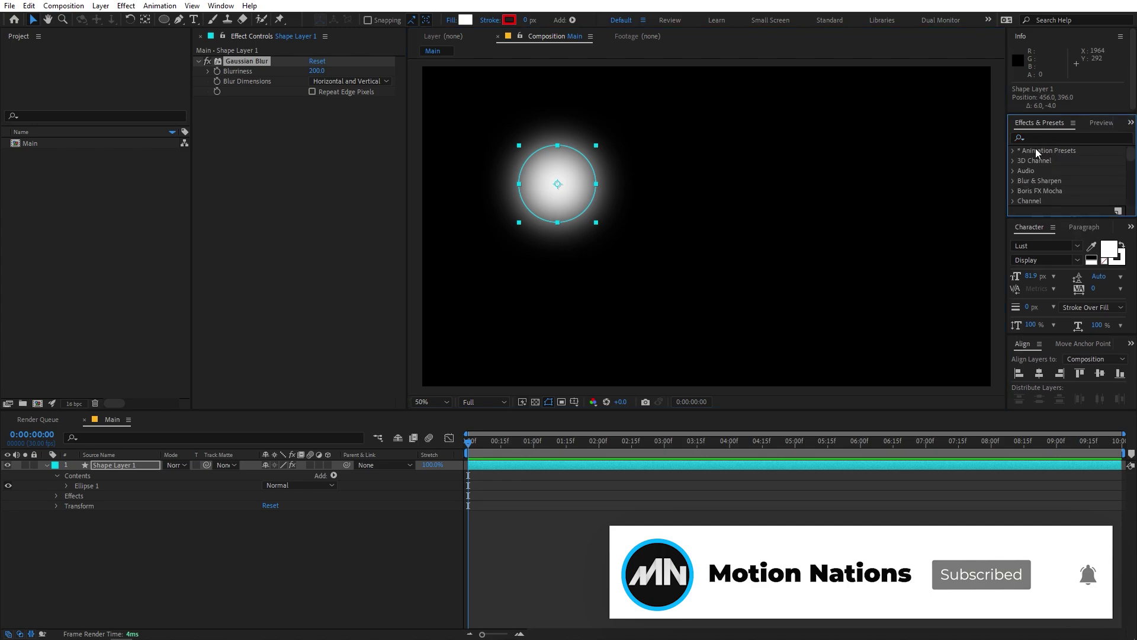
click(1066, 139)
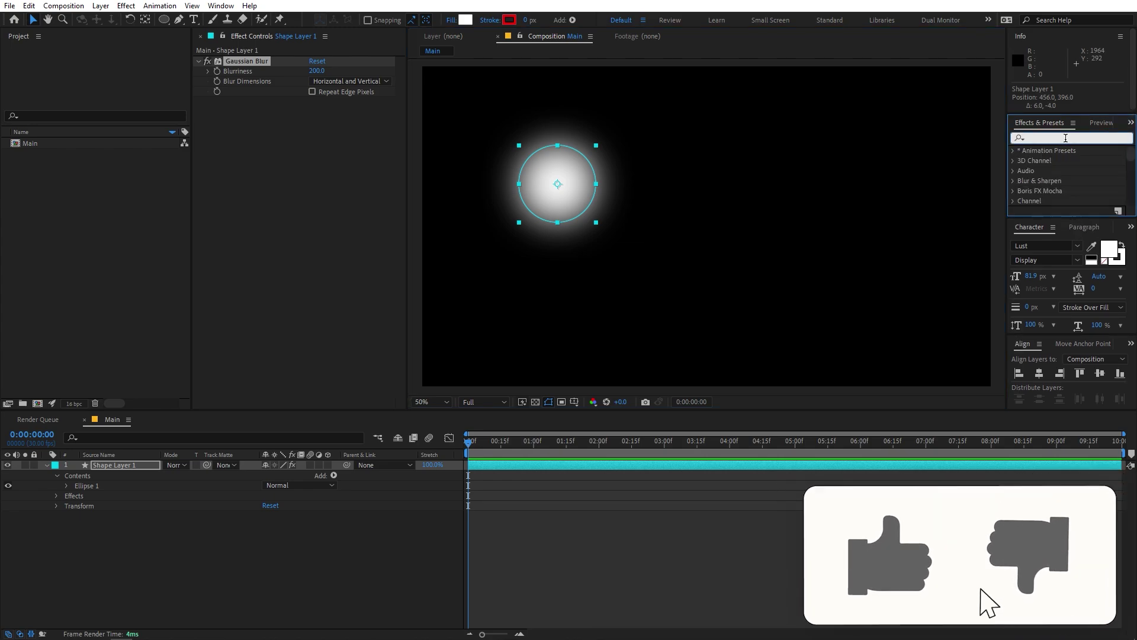
text(mesh)
drag(1068, 162, 575, 183)
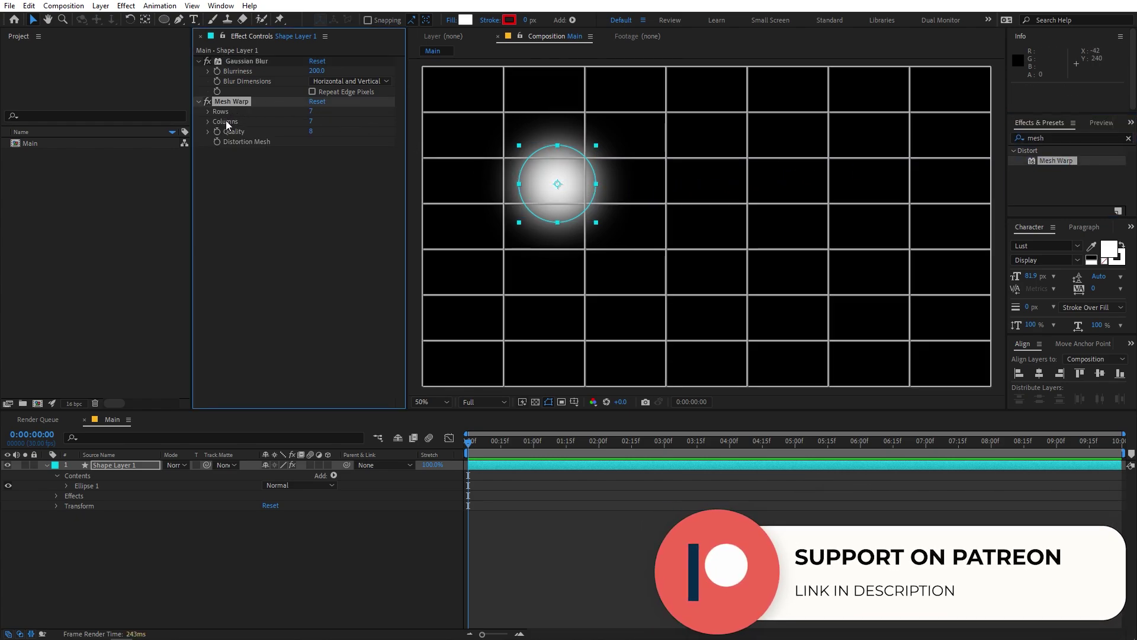
click(311, 111)
text(2)
key(Tab)
text(2)
click(230, 103)
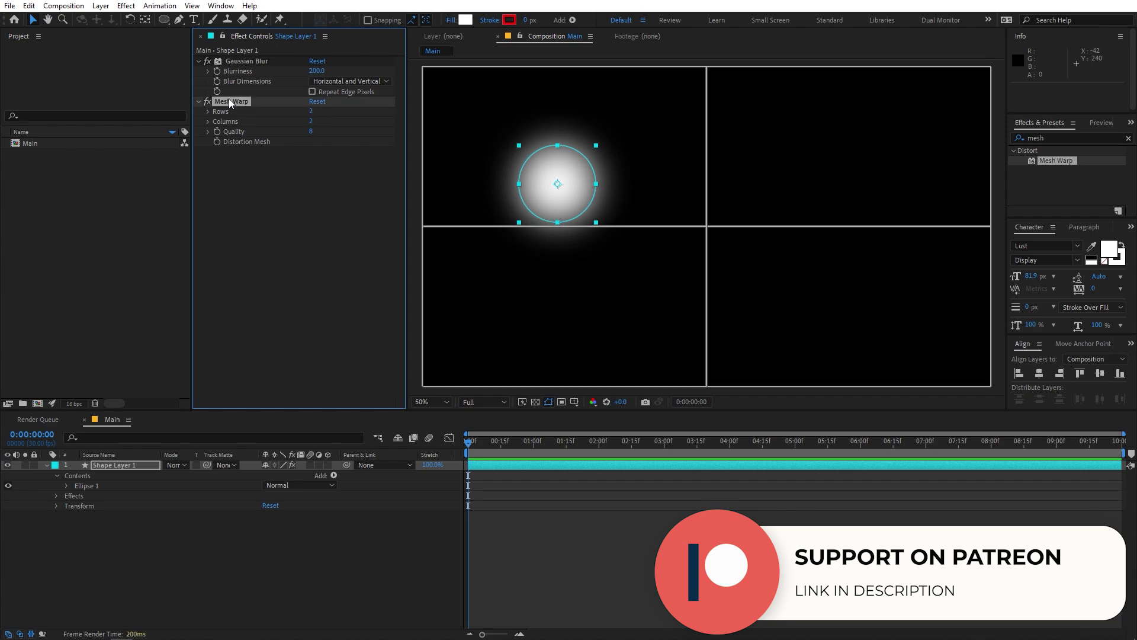
Step: Drag the mesh centre up-left and the edge points to bend the glow into a crescent
click(706, 225)
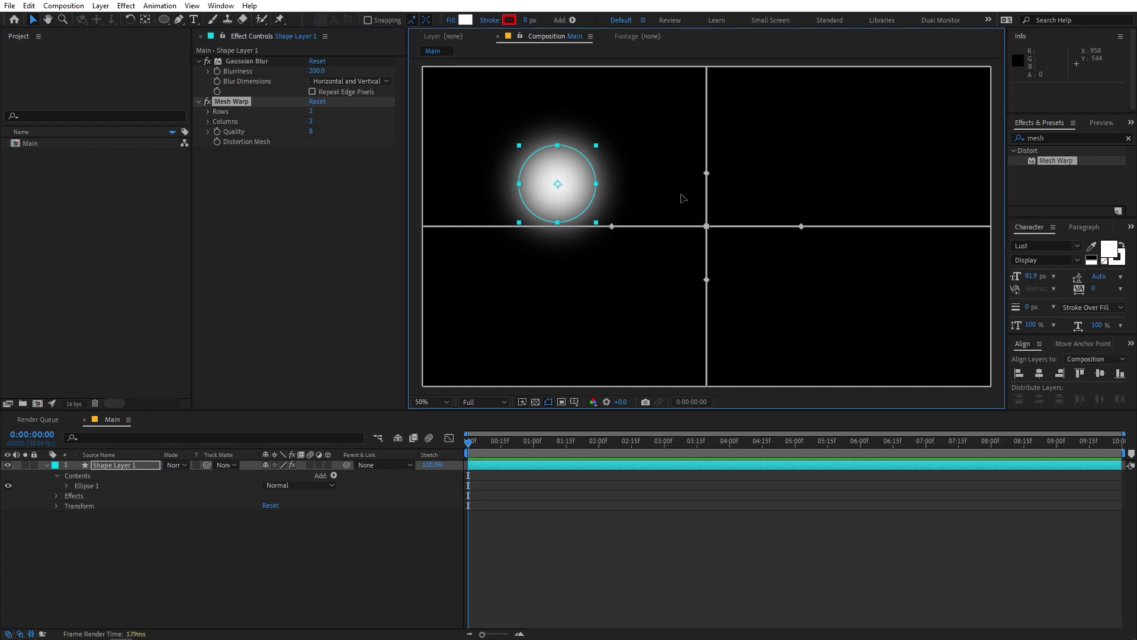
drag(706, 225, 632, 125)
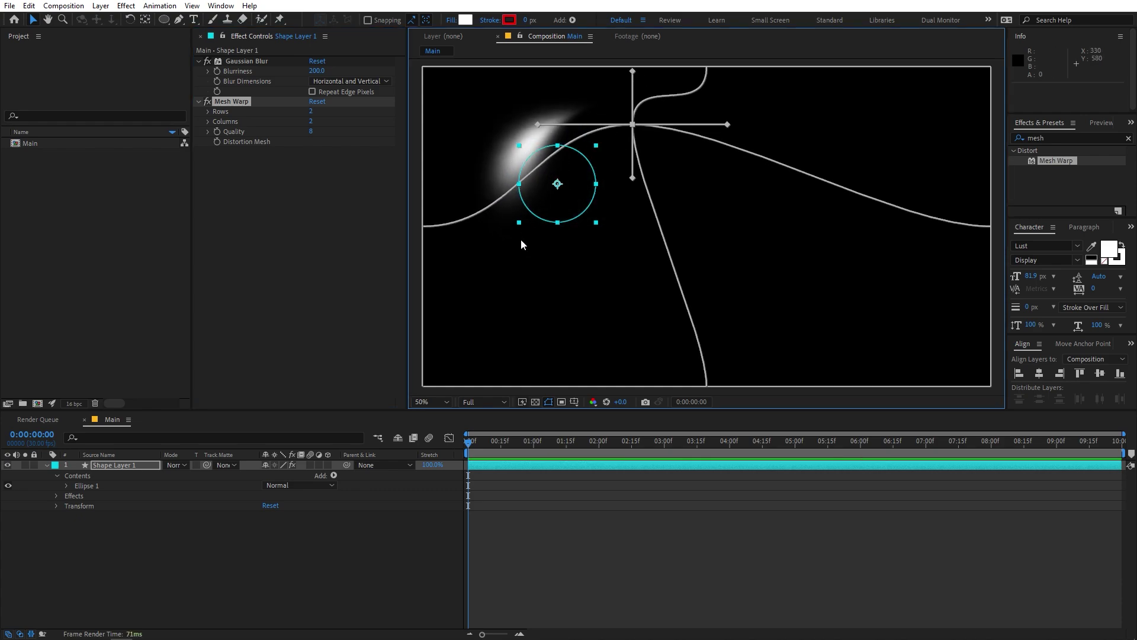
key(ctrl+z)
drag(707, 228, 643, 107)
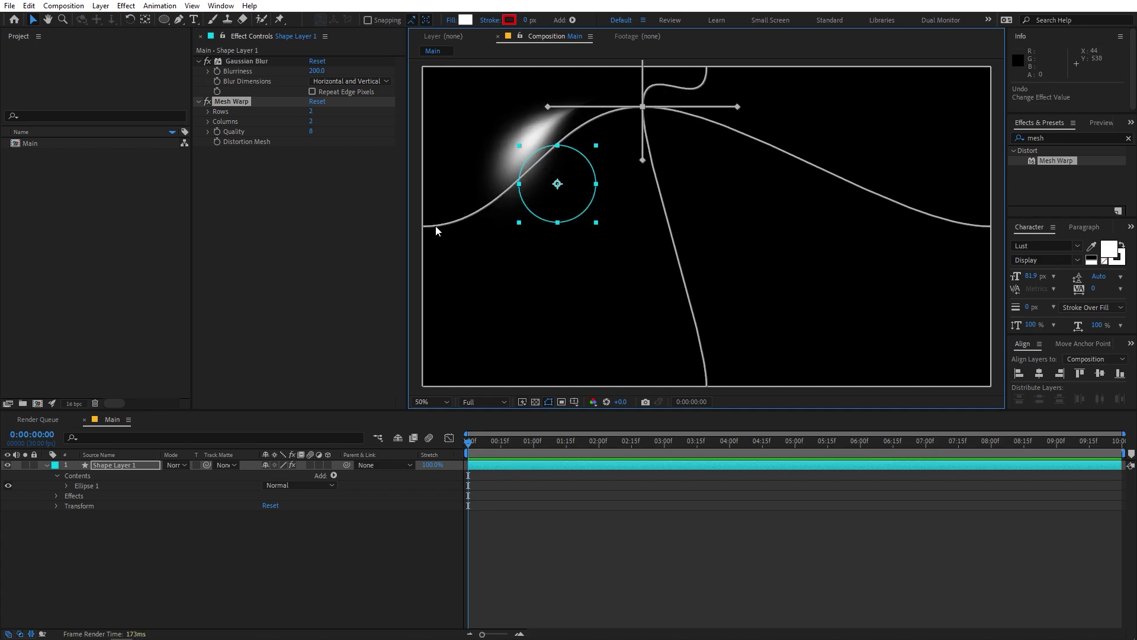
drag(425, 230, 420, 337)
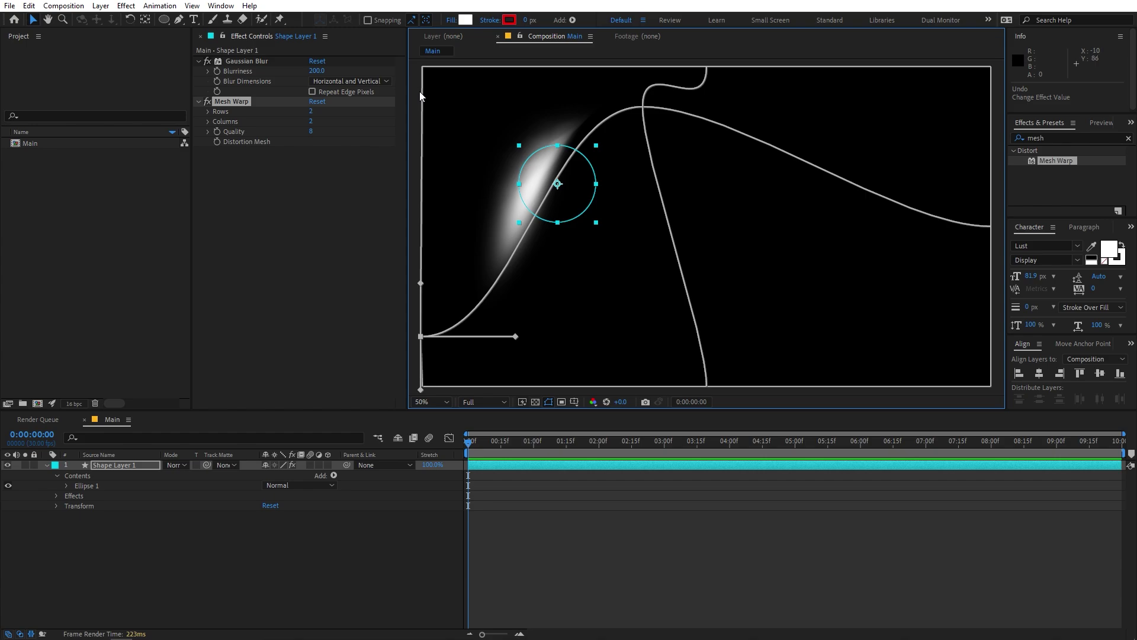
click(425, 69)
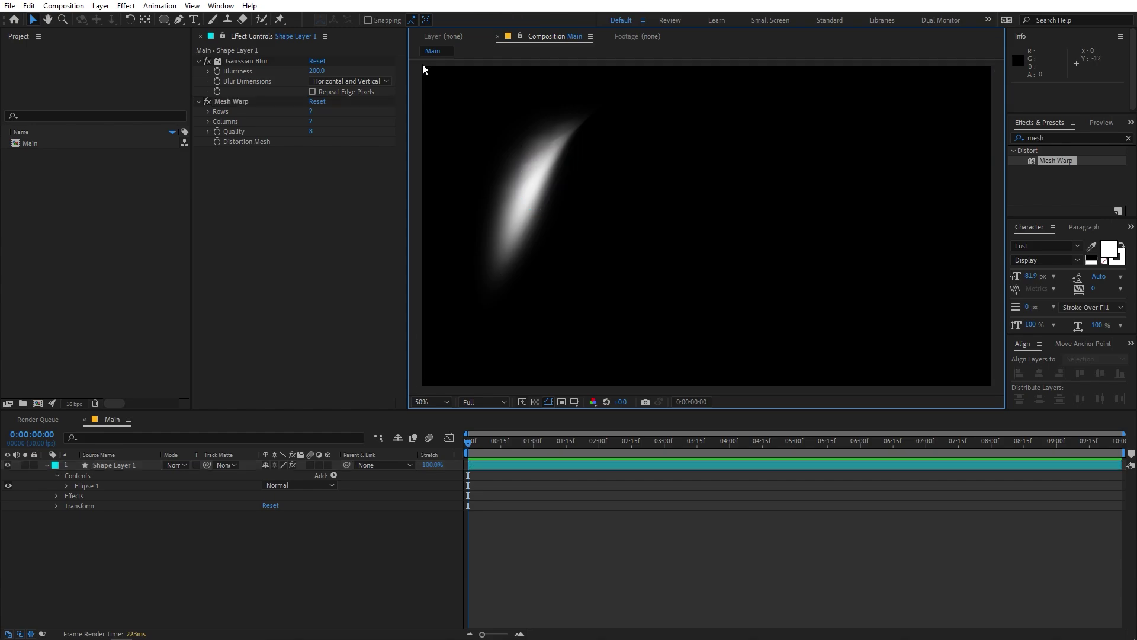
click(245, 104)
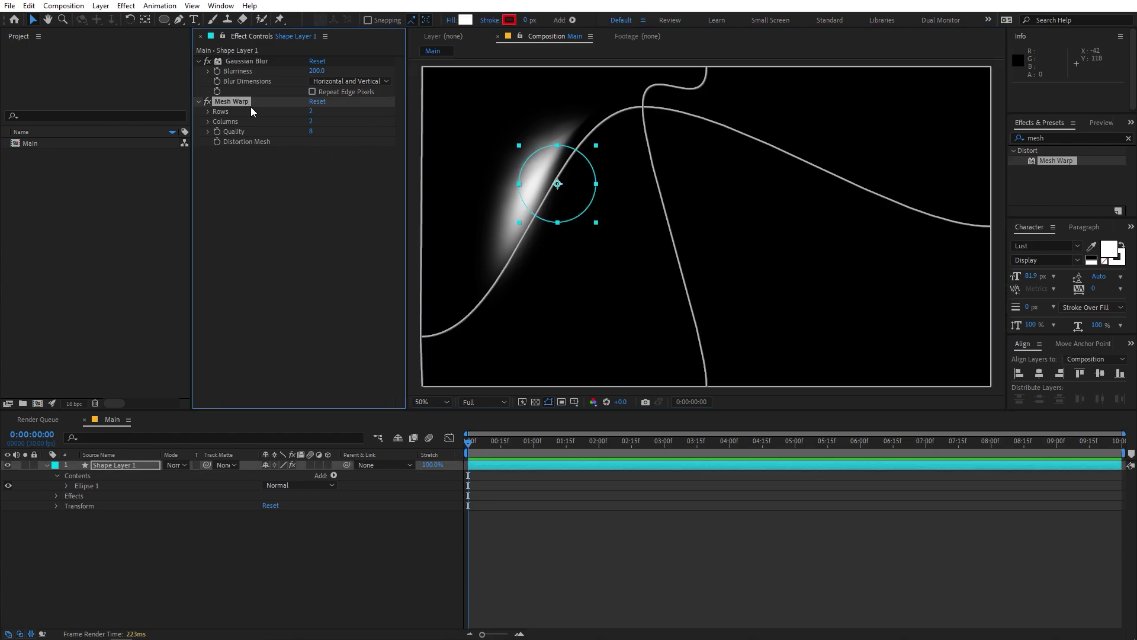
click(423, 68)
drag(425, 70, 485, 50)
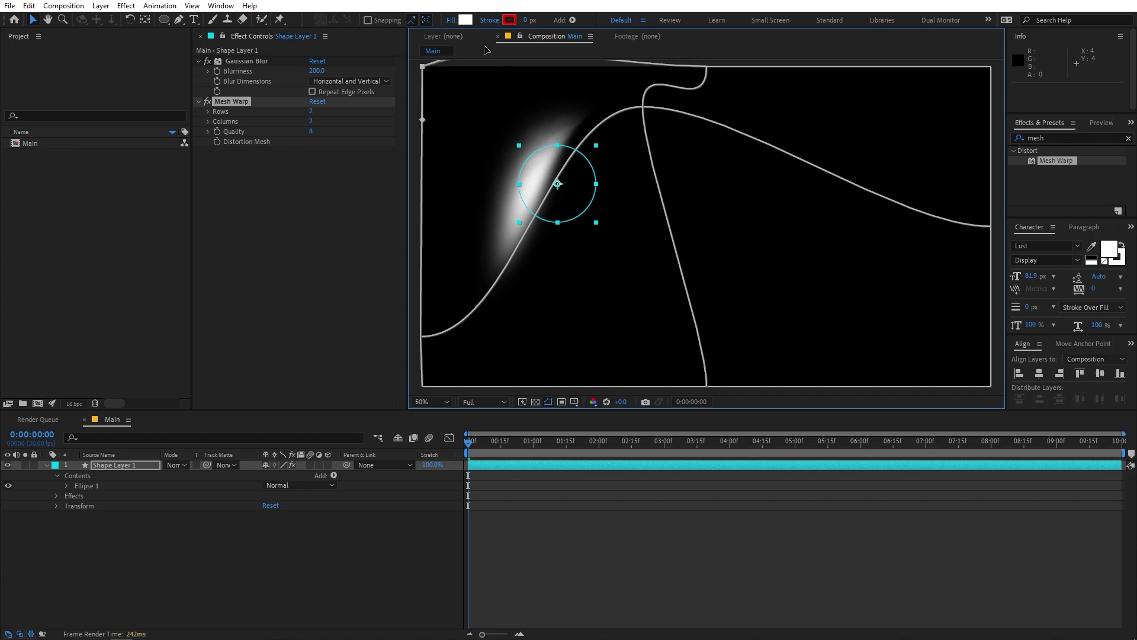
click(634, 567)
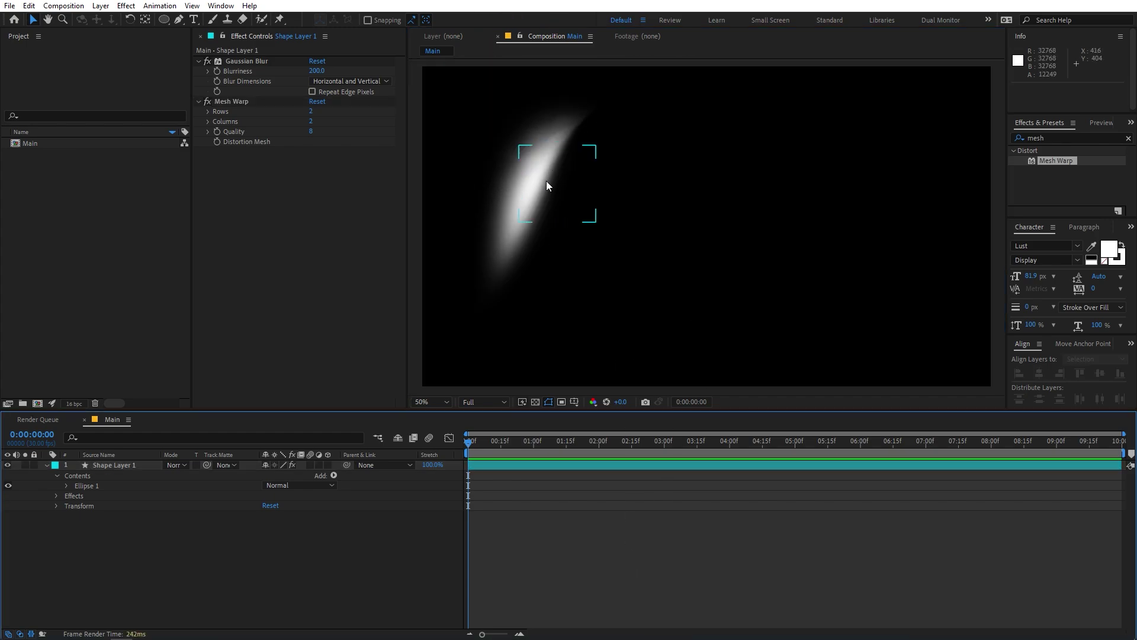
click(106, 466)
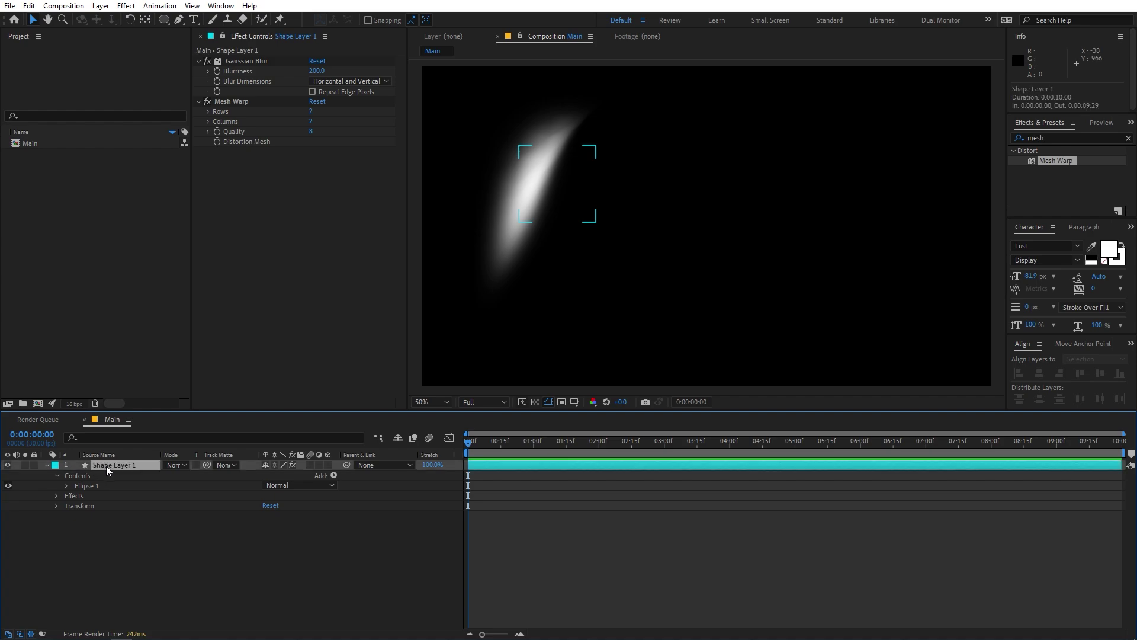
Step: Duplicate the glow, move the copy lower right, and reset its Mesh Warp to 2×2
key(ctrl+d)
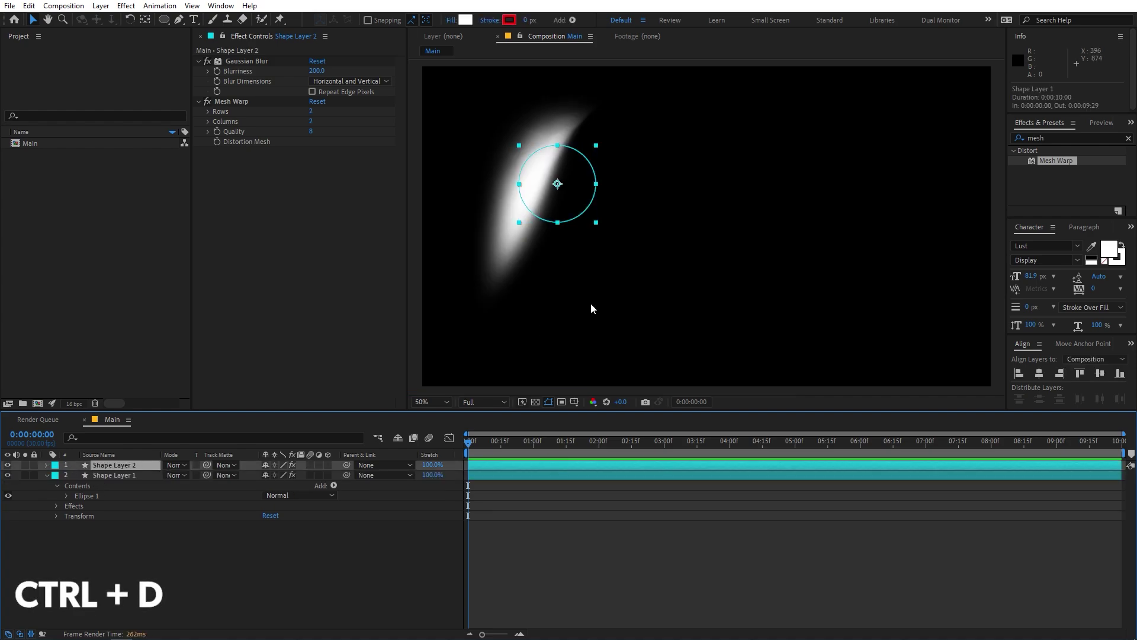
drag(551, 184, 838, 289)
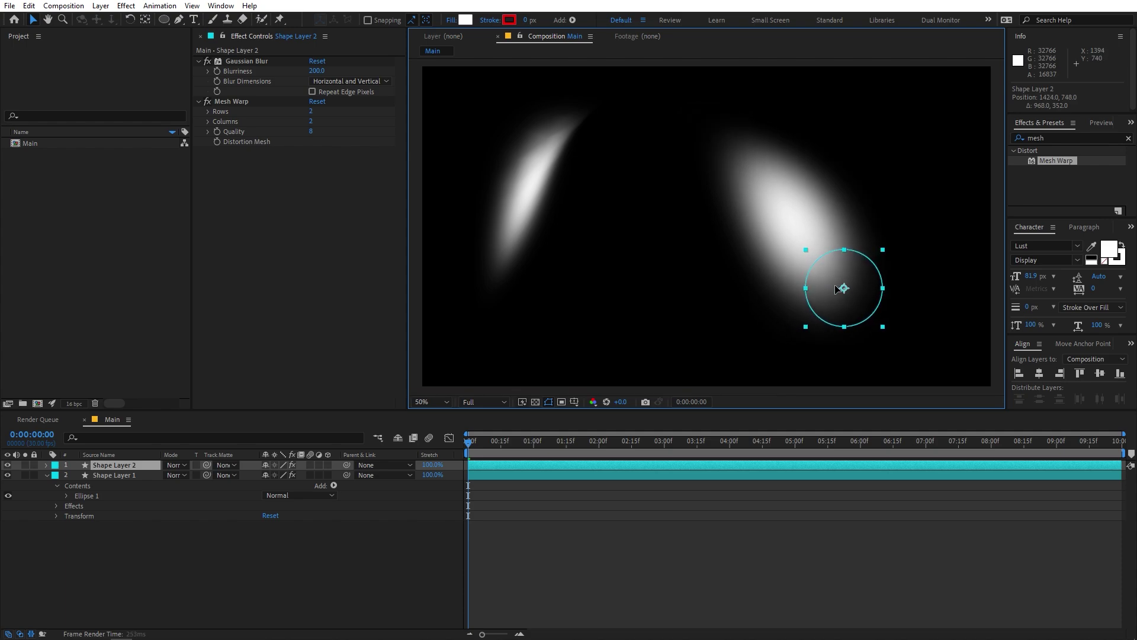
click(236, 102)
click(321, 102)
click(312, 111)
key(Tab)
text(2)
click(299, 192)
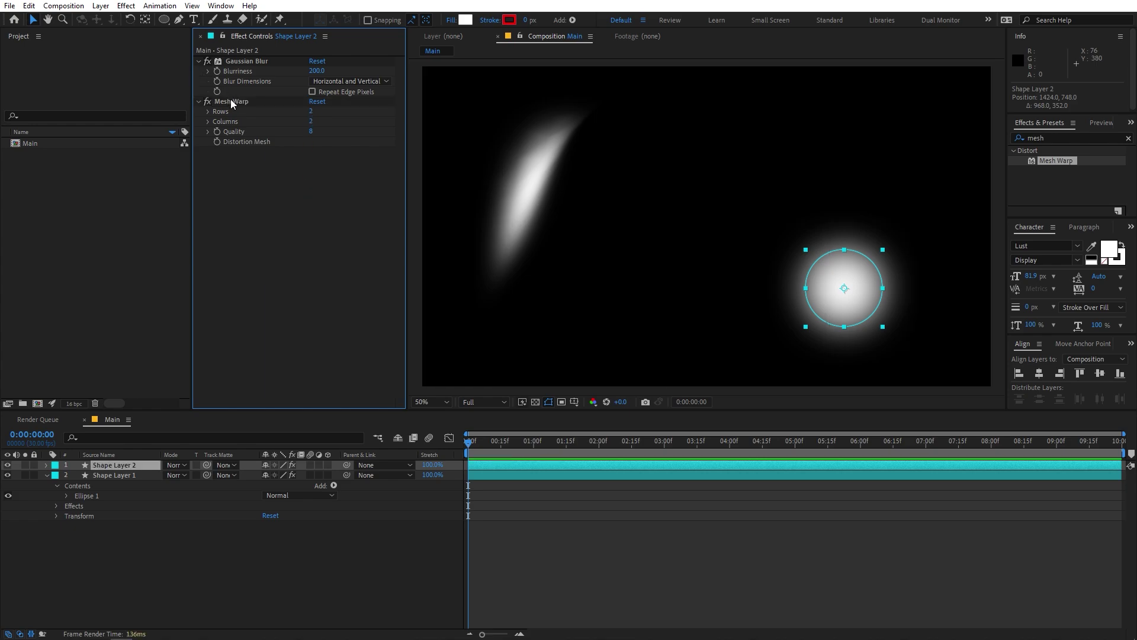
click(232, 101)
Step: Drag the copy's mesh centre and corner to bend it into a diagonal streak
drag(711, 229, 827, 116)
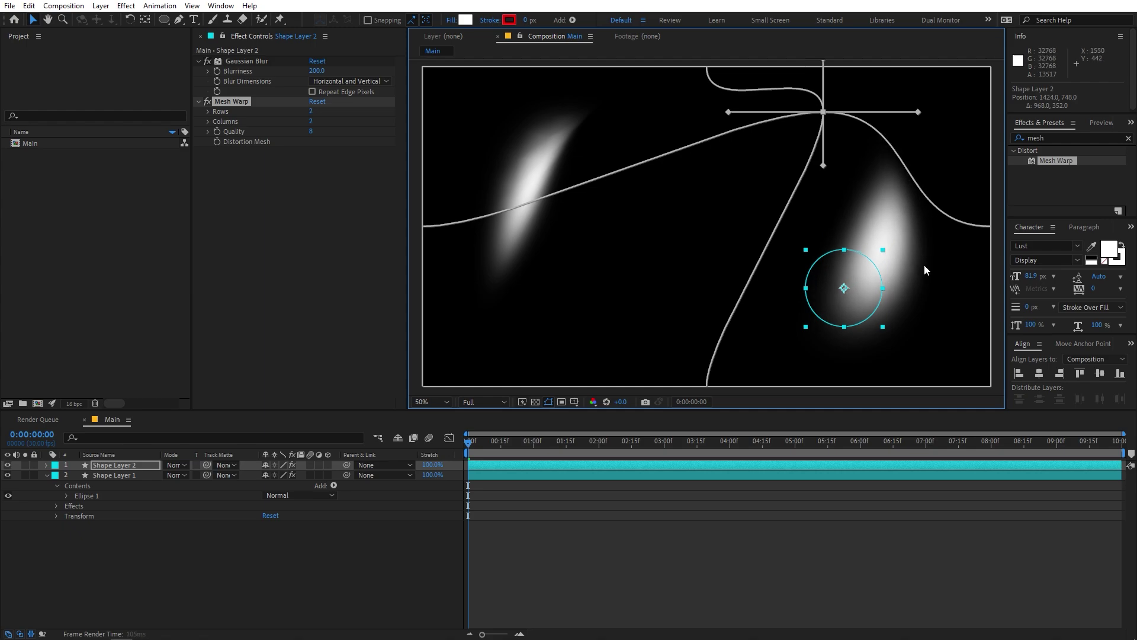
drag(989, 385, 835, 381)
drag(707, 390, 746, 420)
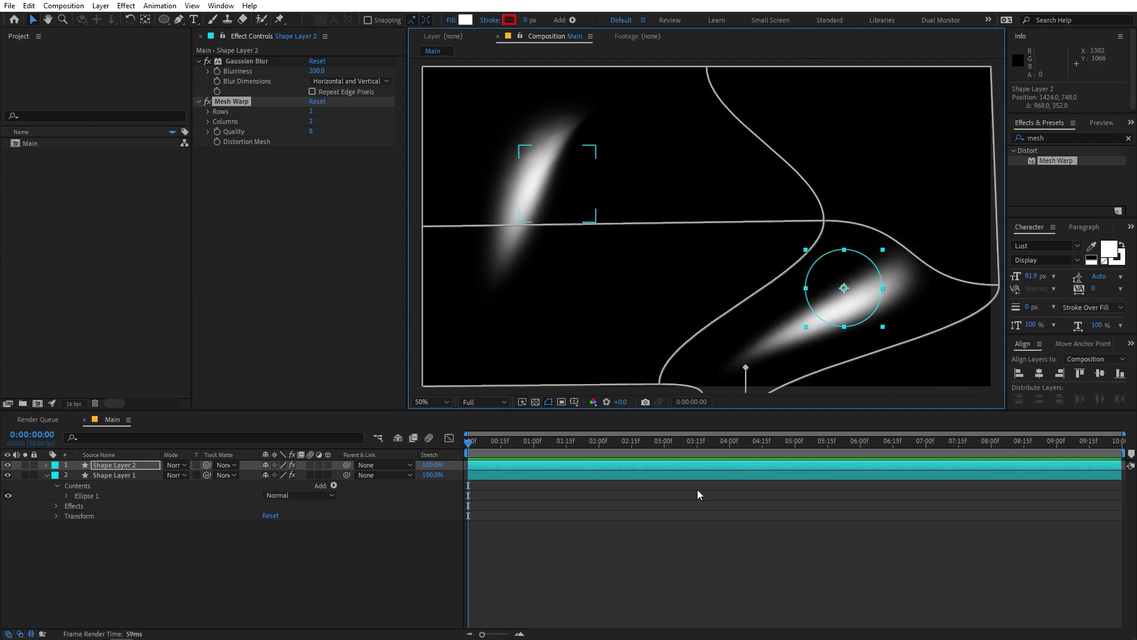
click(130, 466)
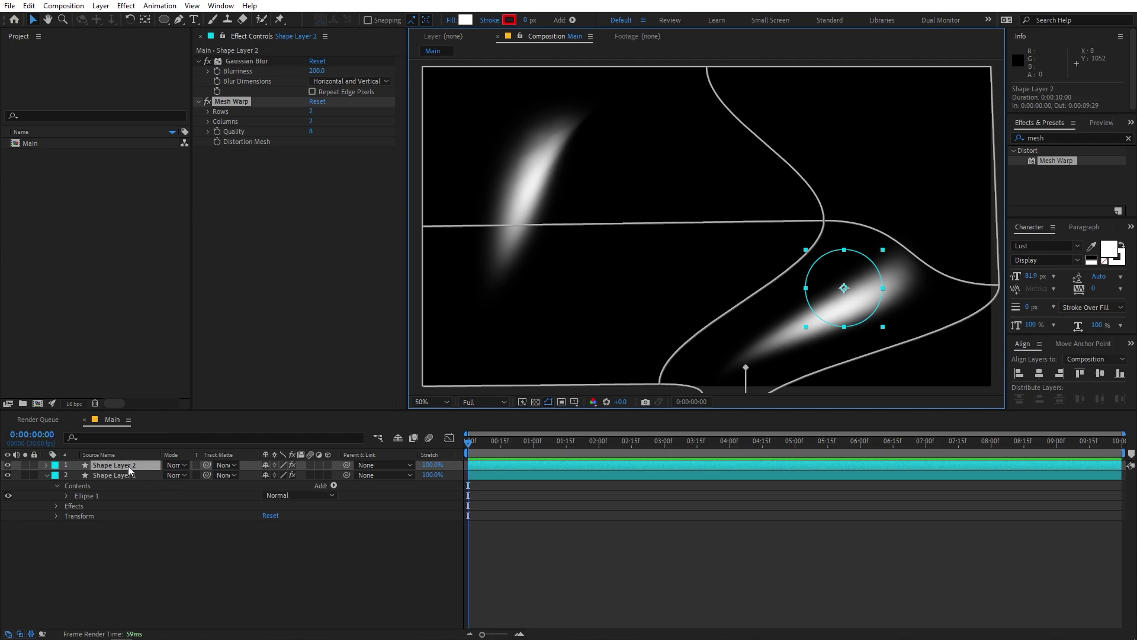
Step: Duplicate Shape Layer 2, move the copy to the top centre, and set Blurriness to 300
key(ctrl+d)
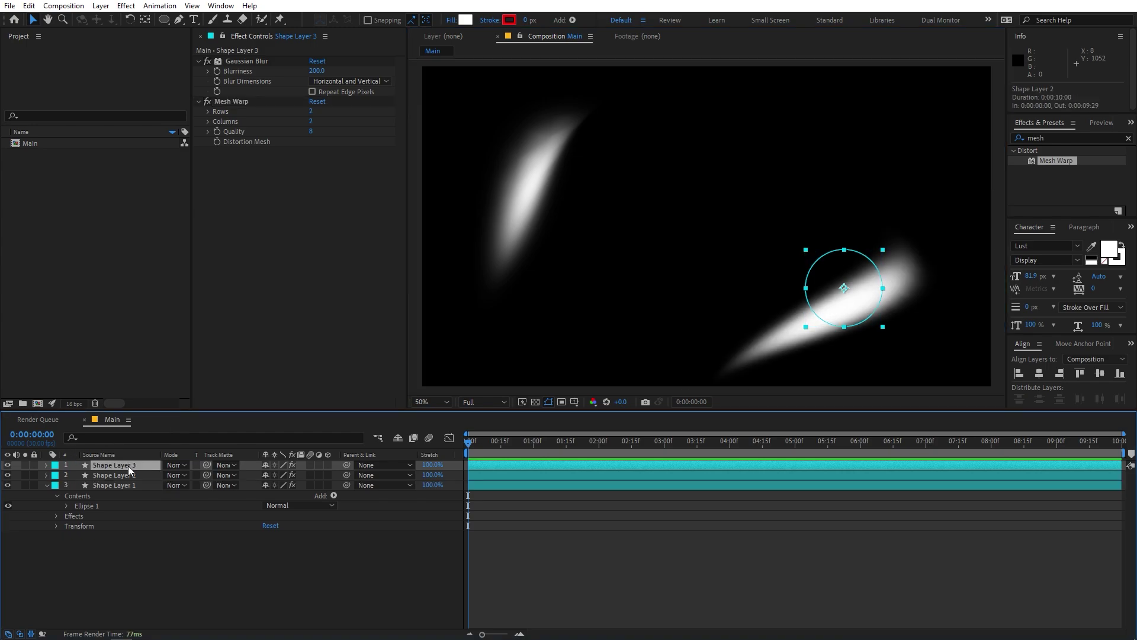
drag(863, 286, 723, 156)
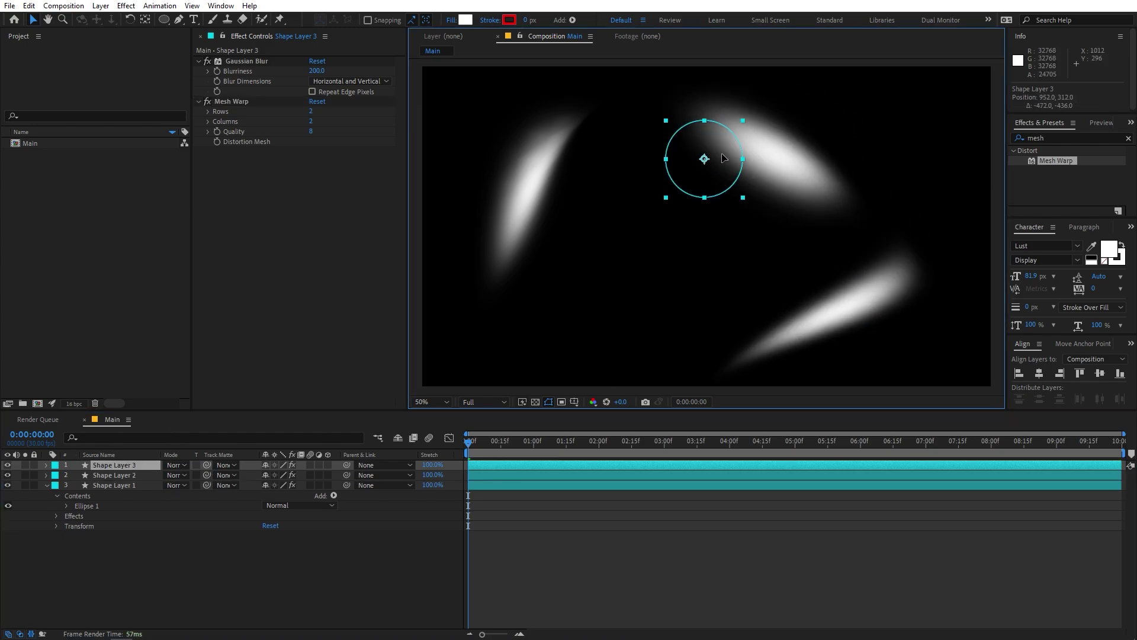
click(317, 70)
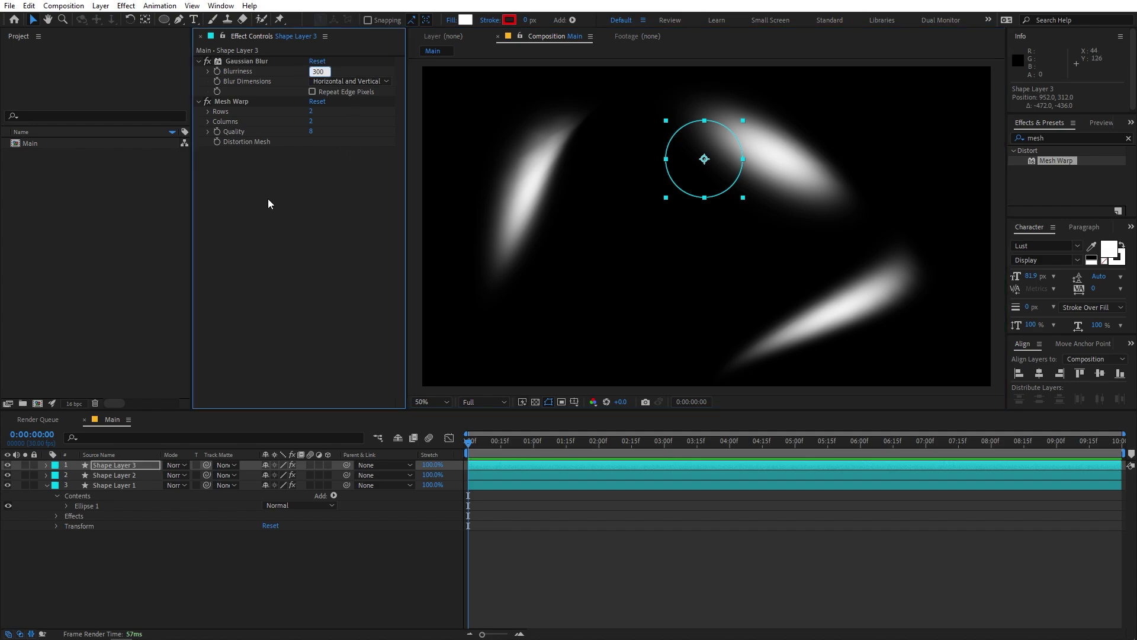
key(Return)
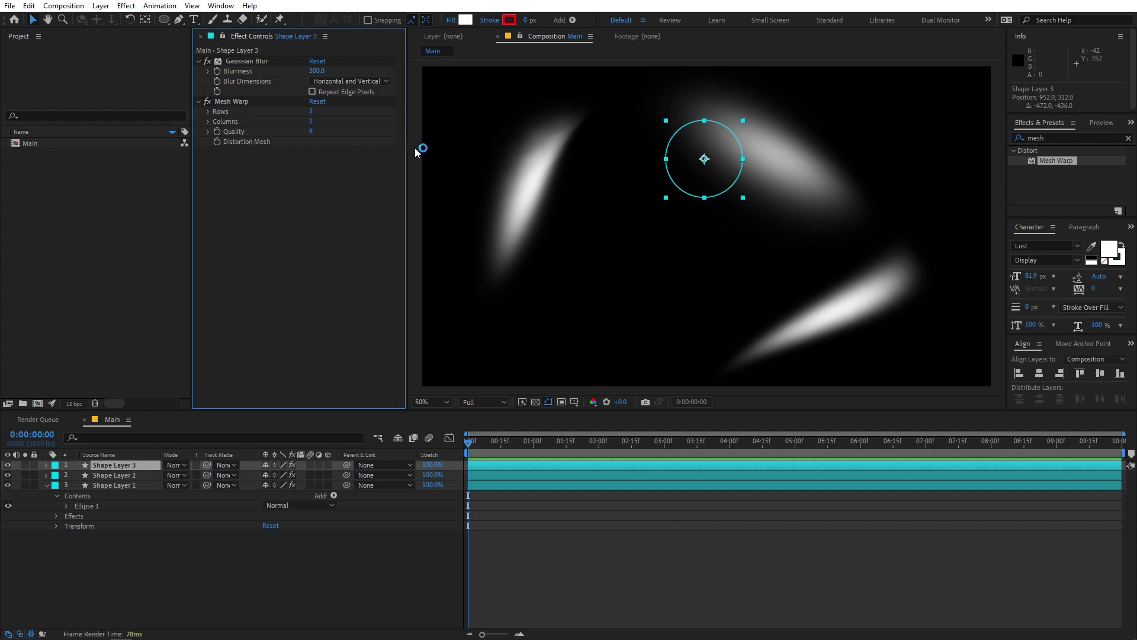
Step: Reset Shape Layer 3's Mesh Warp and set it to 2 rows and 2 columns
click(247, 100)
click(316, 102)
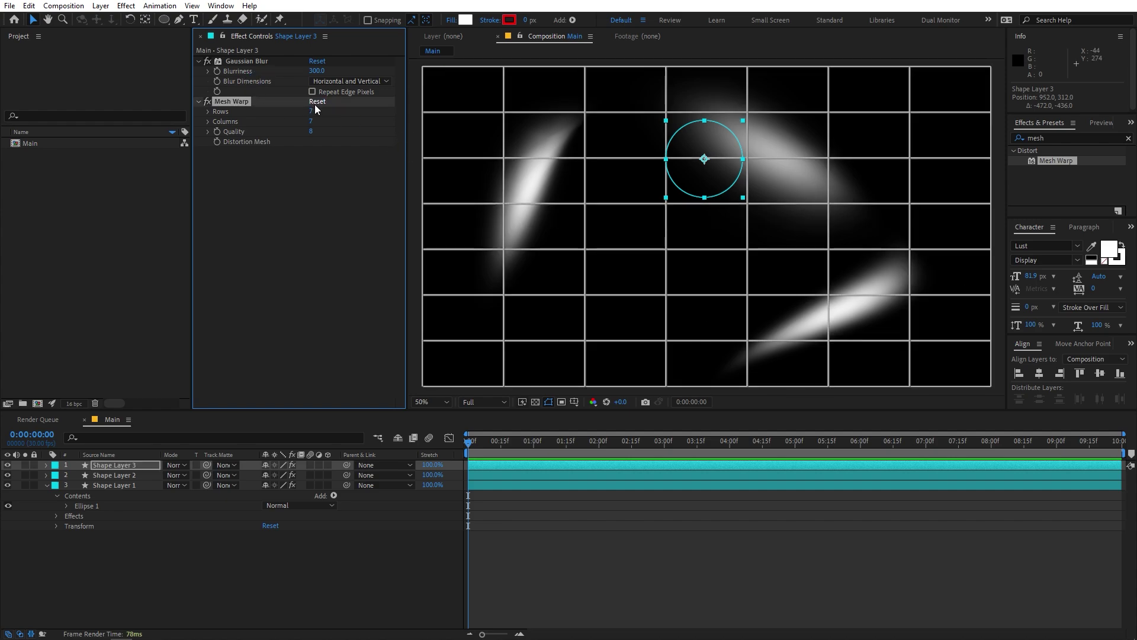
click(309, 113)
text(2)
key(Tab)
text(2)
key(Return)
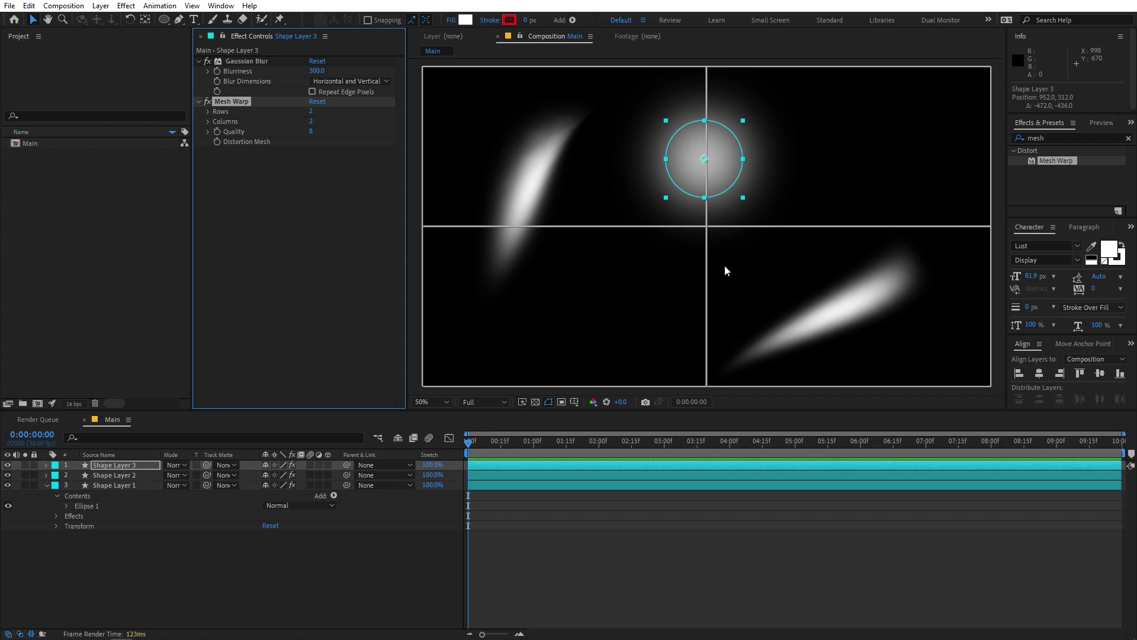
Step: Pull the mesh centre up-right and the top point left into a horizontal streak
click(710, 225)
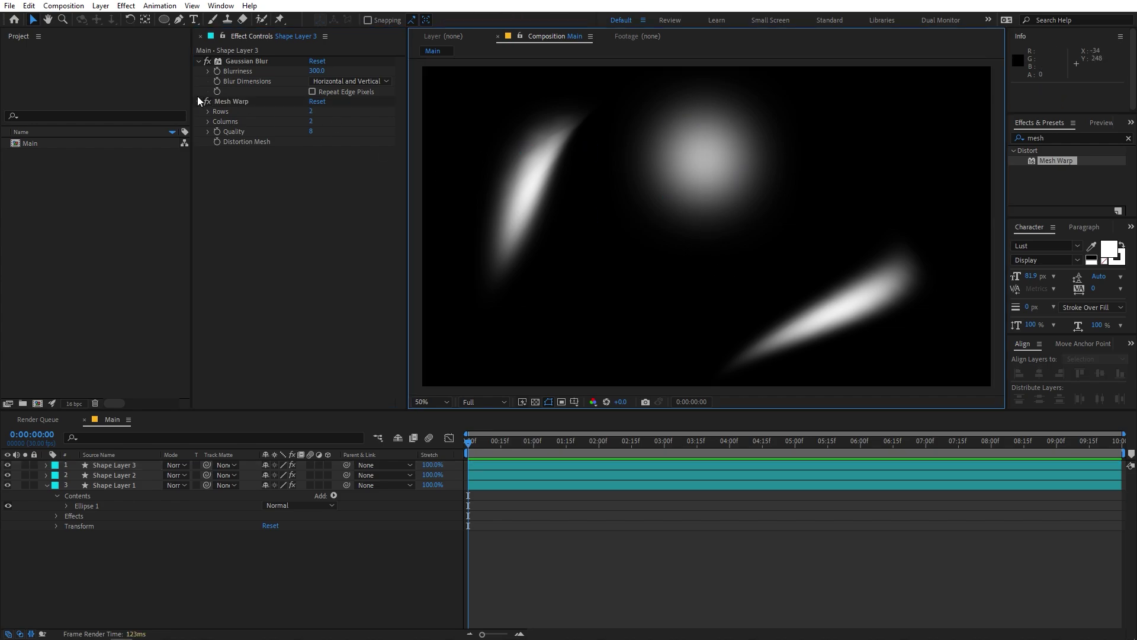
click(229, 102)
drag(705, 226, 901, 176)
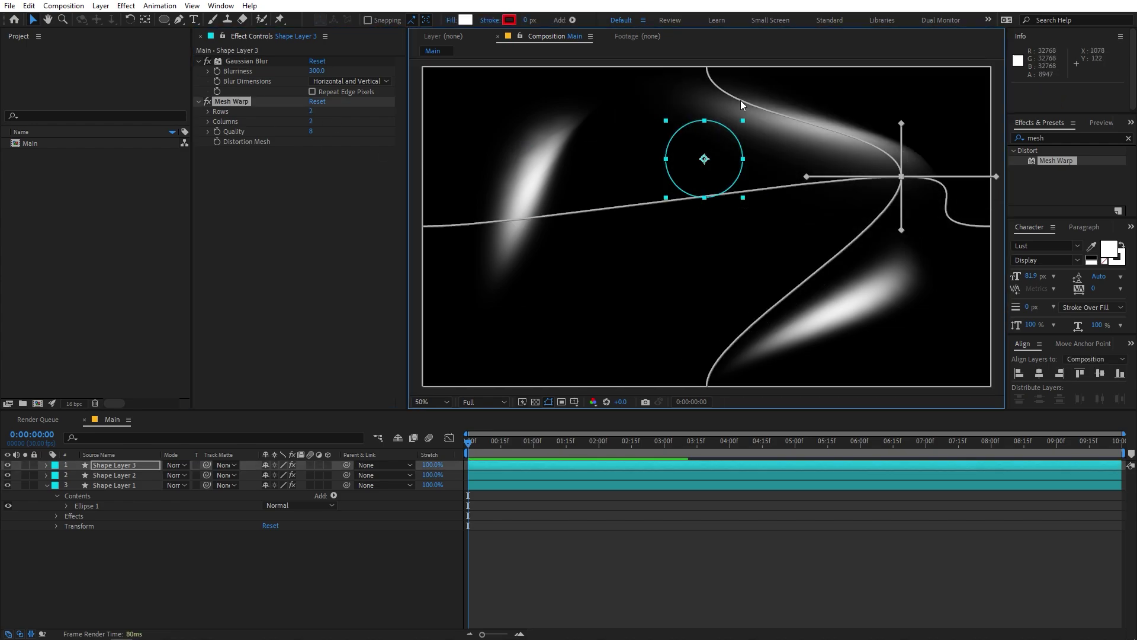
drag(708, 70, 500, 65)
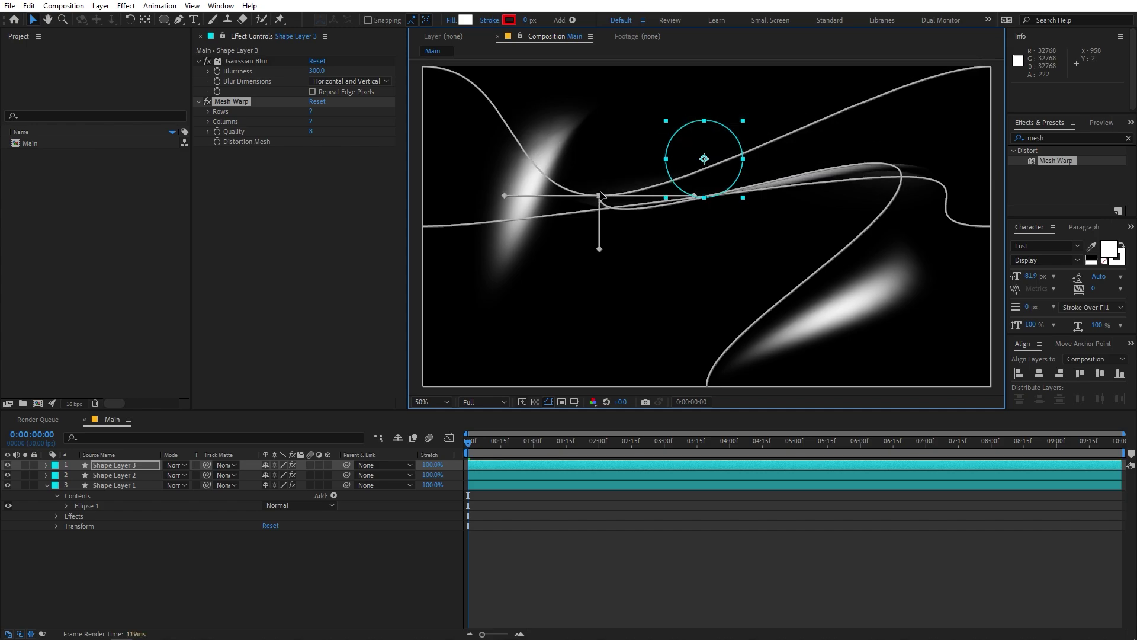
click(721, 579)
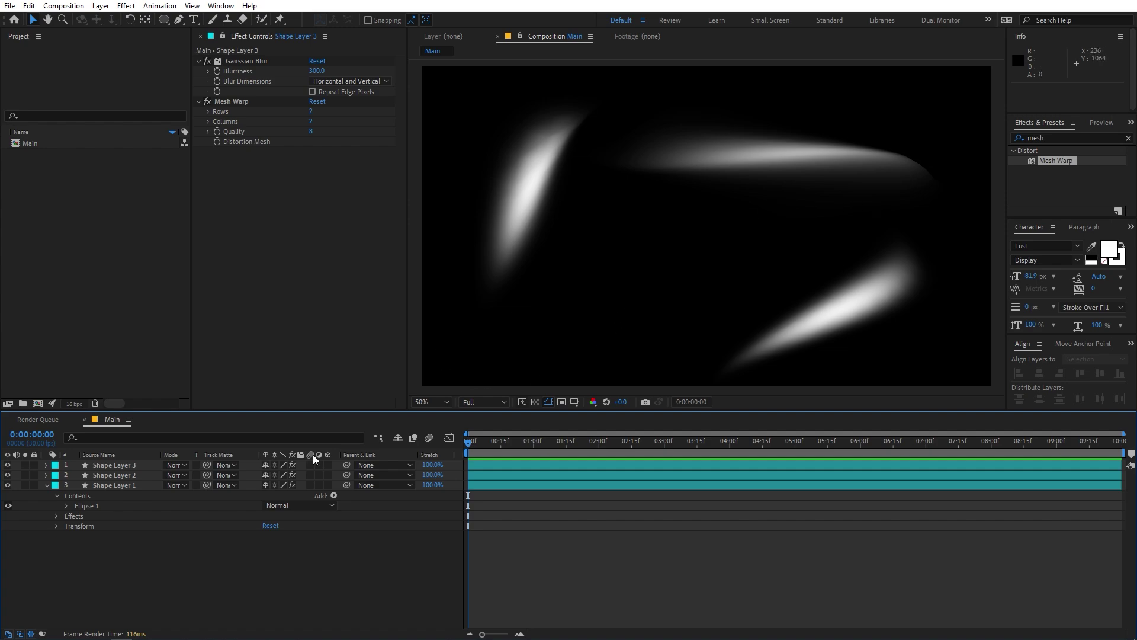
Step: Add a new red solid layer to Main
click(47, 486)
right_click(143, 558)
mouse_move(236, 417)
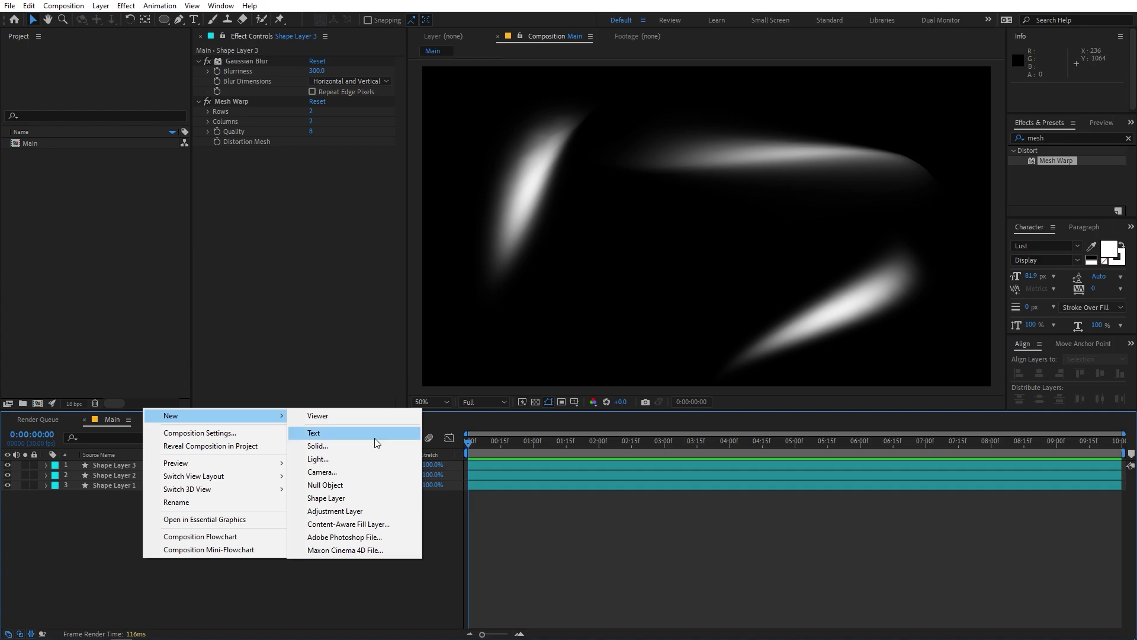
click(326, 446)
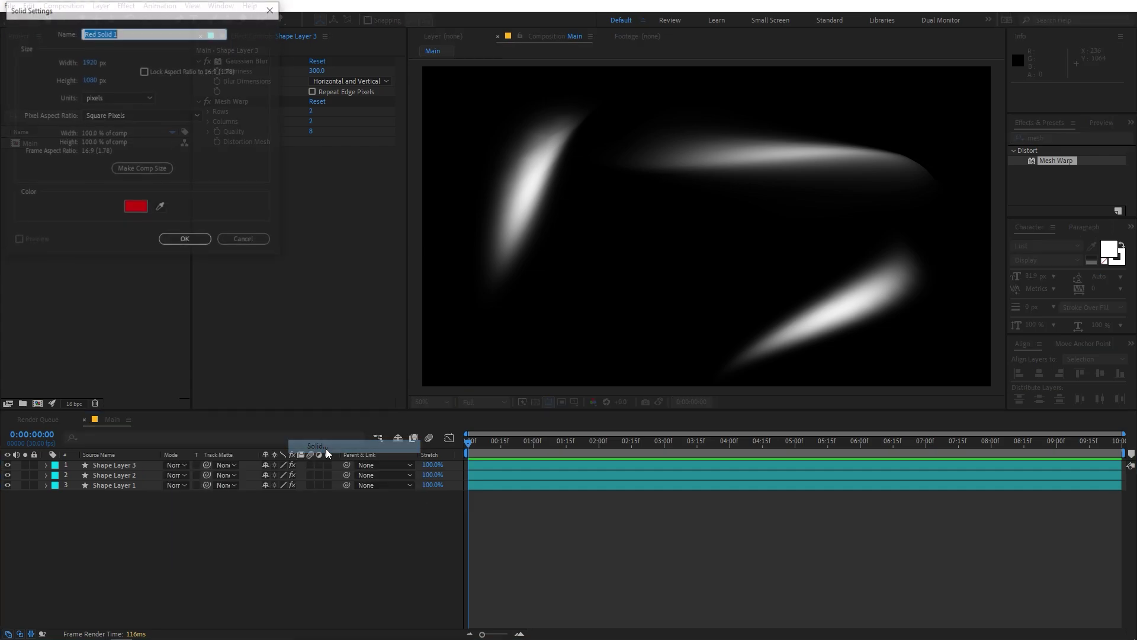
click(182, 240)
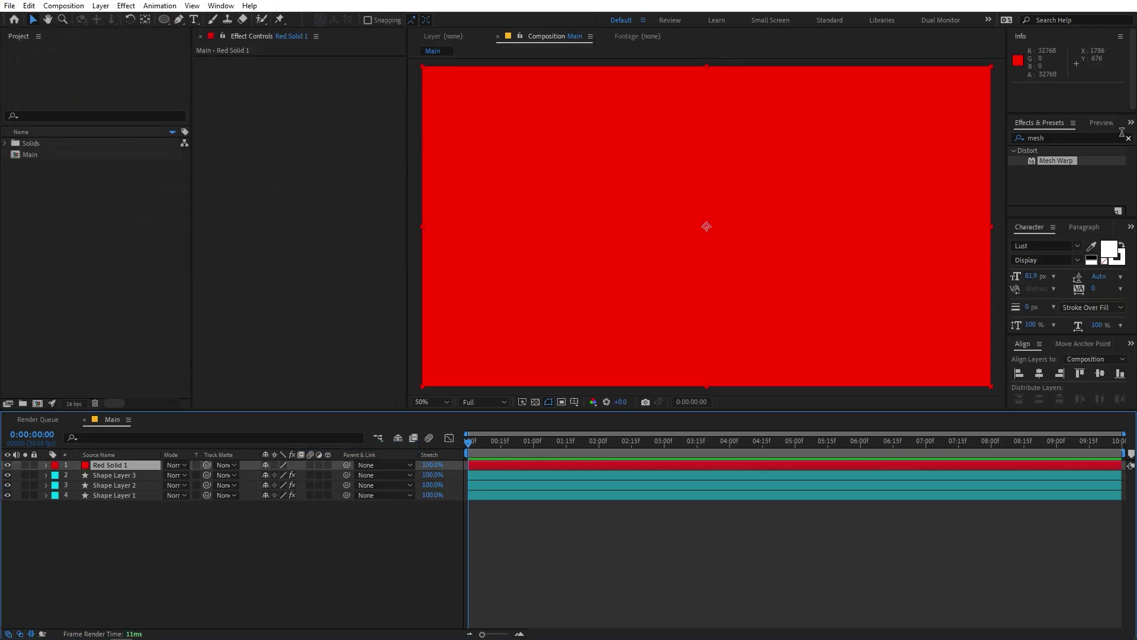
Step: Apply 4-Color Gradient to the red solid and set Color 1 to light grey
click(1065, 137)
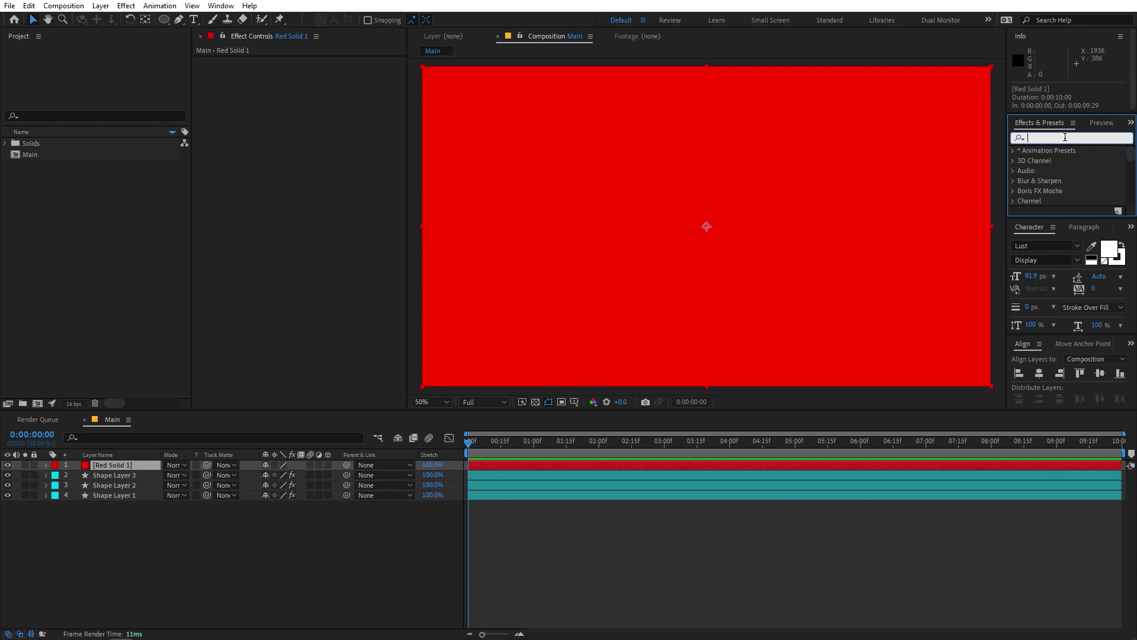
text(gradi)
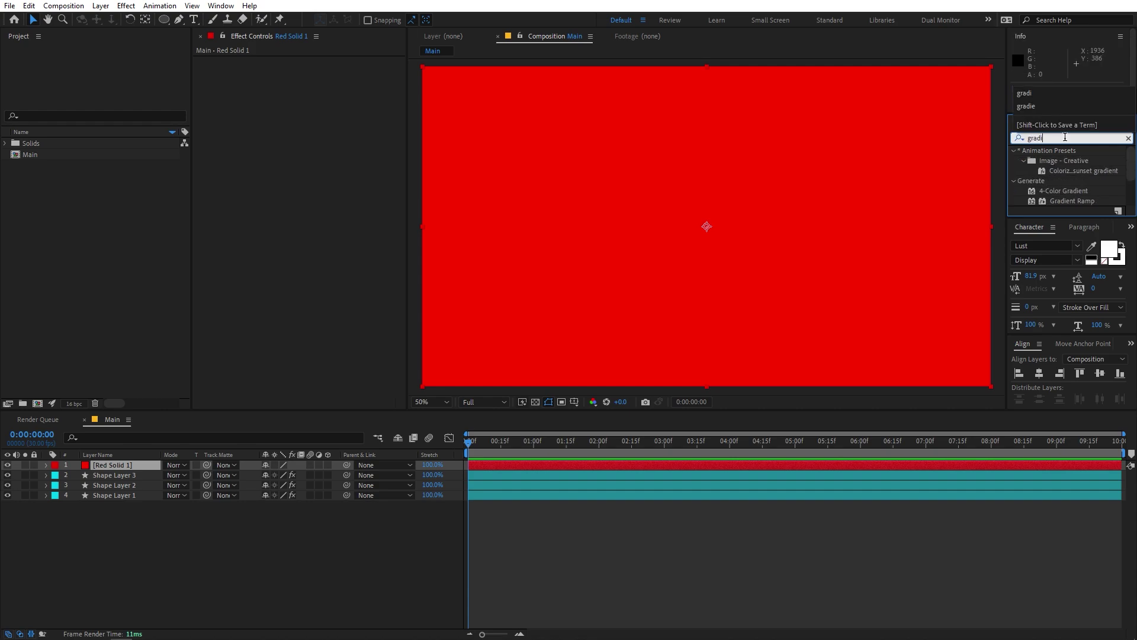
drag(1065, 189, 118, 513)
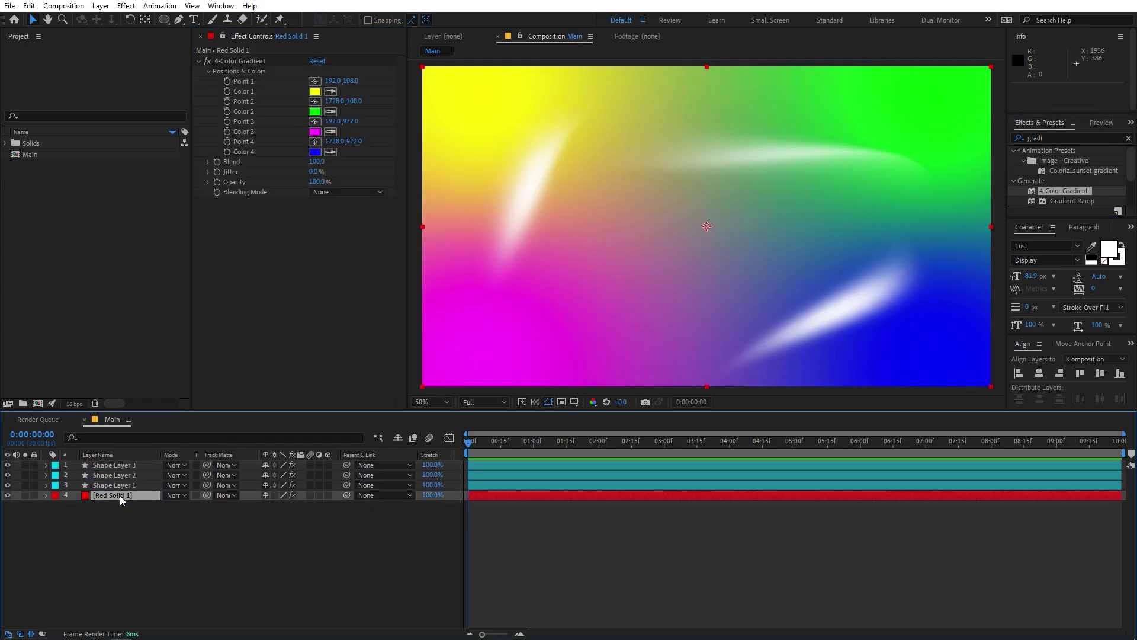
click(260, 117)
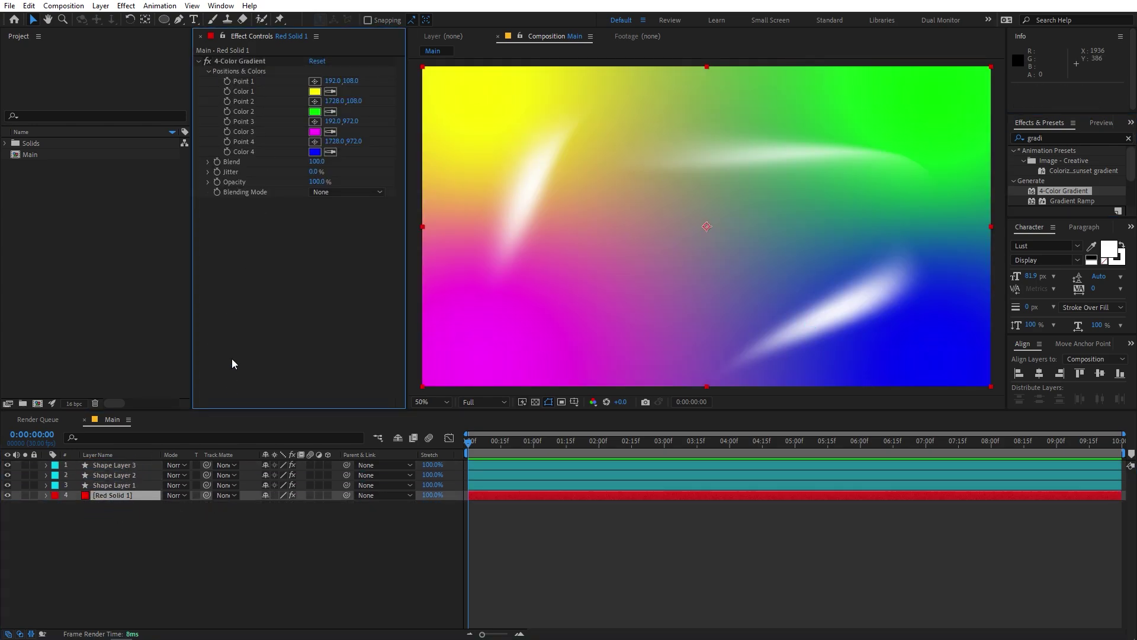
click(314, 93)
mouse_move(159, 301)
mouse_down()
mouse_move(73, 297)
mouse_move(85, 306)
mouse_up()
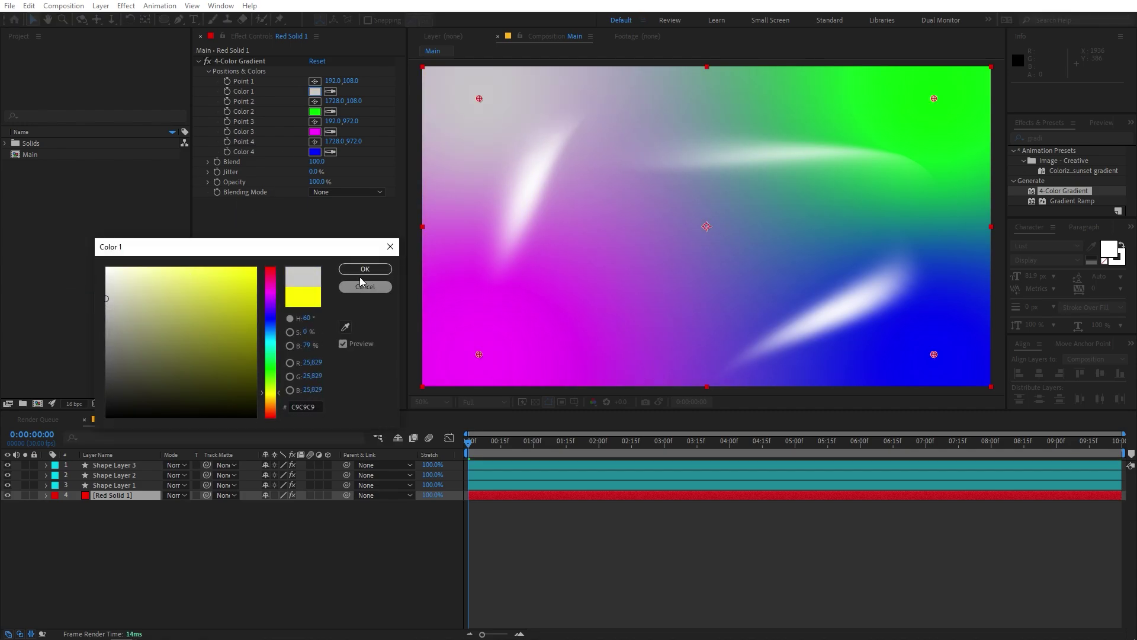
click(365, 269)
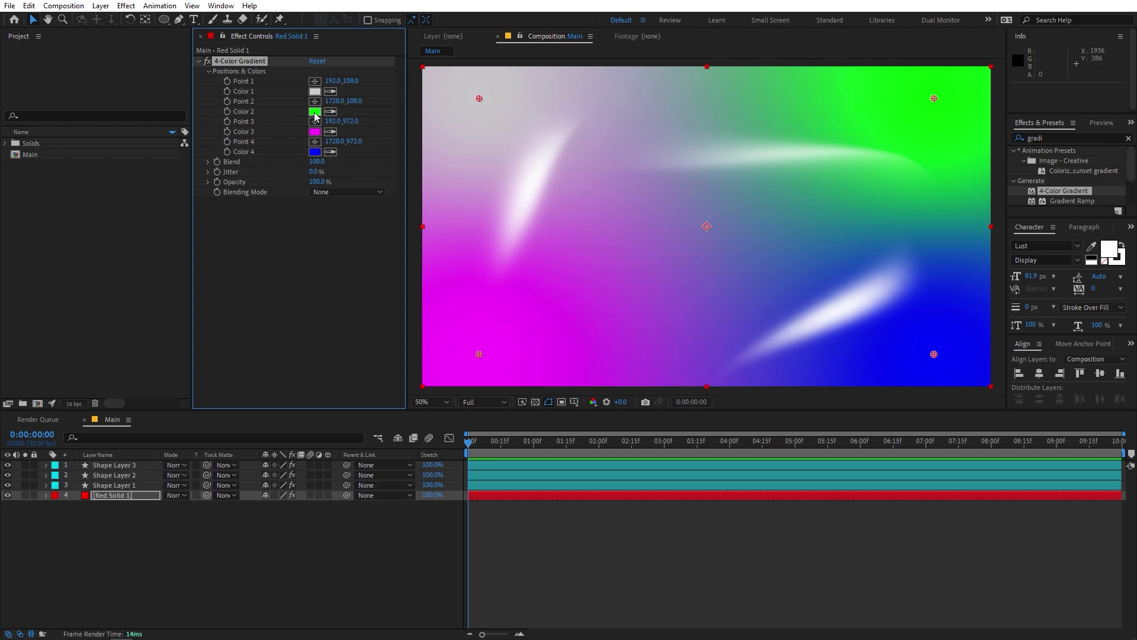
Step: Set gradient Colors 2 and 3 to dark grey and Color 4 to Color 1's light grey
click(316, 117)
drag(107, 360, 67, 385)
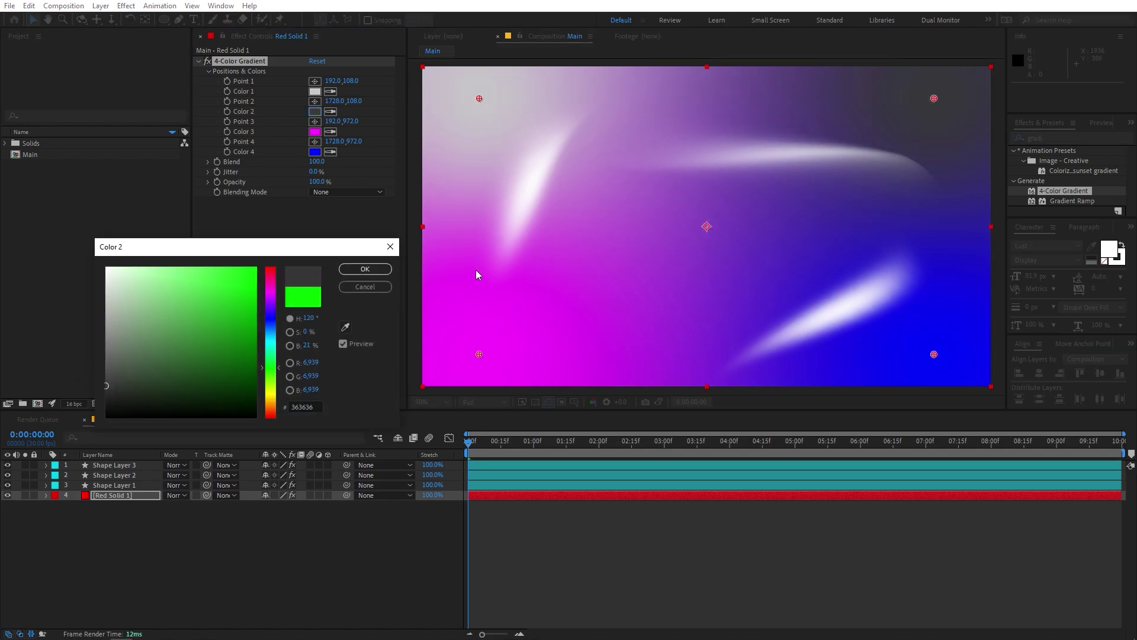
click(365, 269)
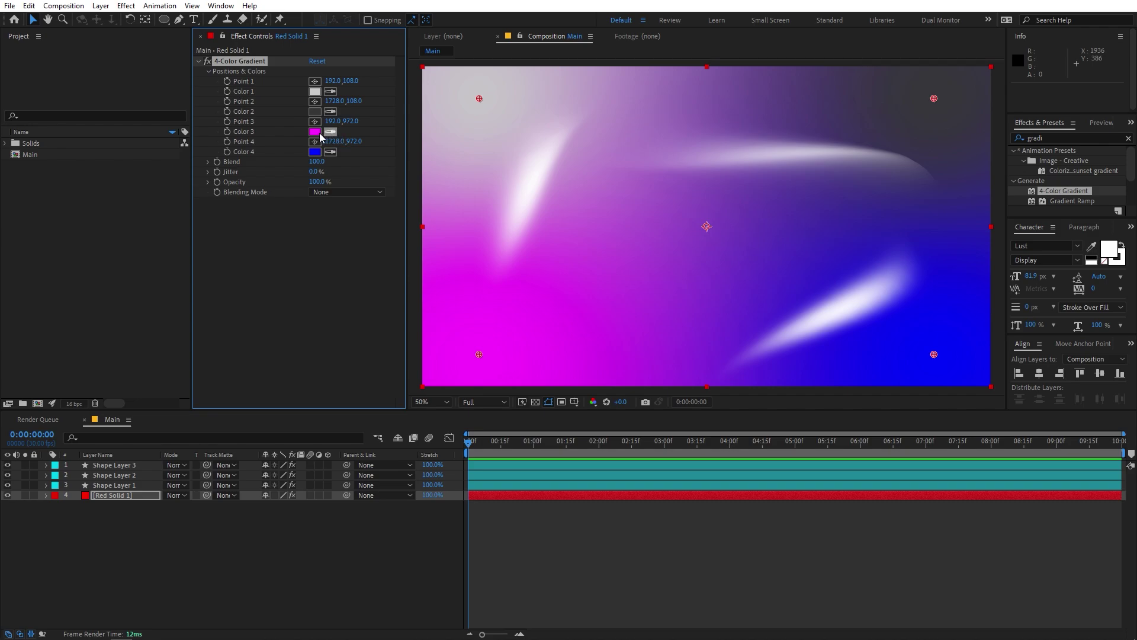
click(330, 131)
click(323, 131)
click(332, 152)
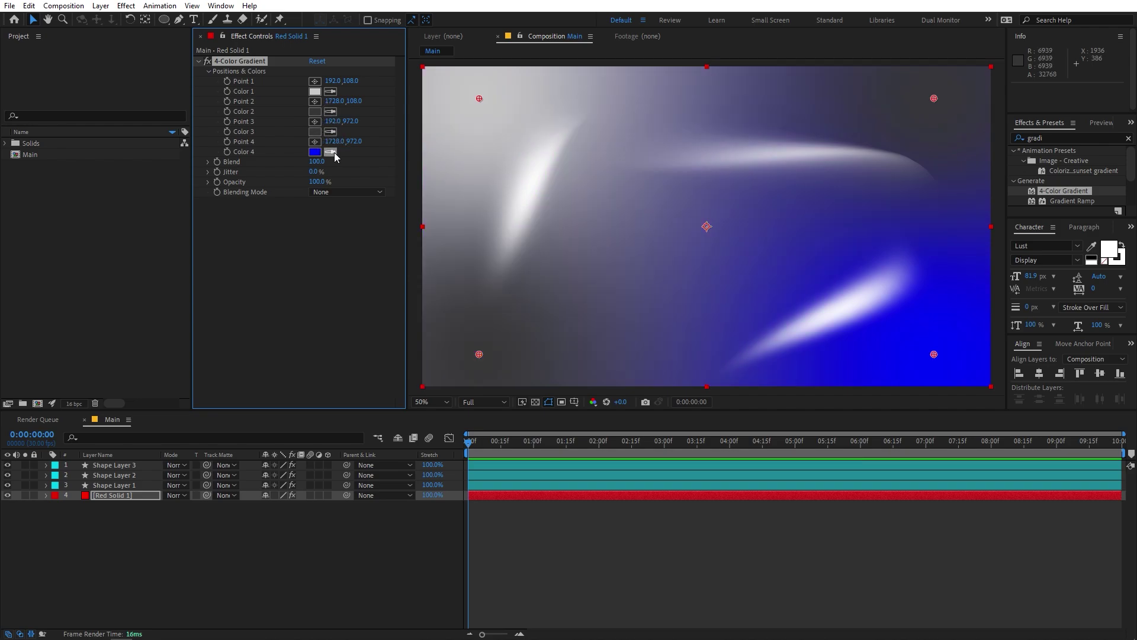
click(316, 94)
click(603, 527)
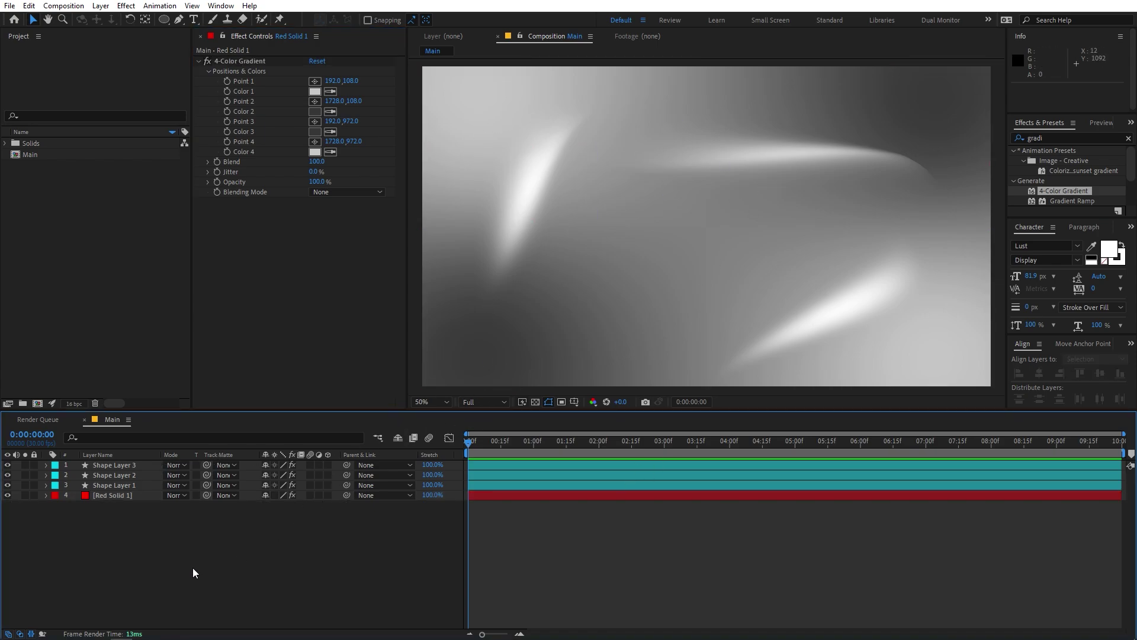
Step: Add an adjustment layer on top and apply Colorama to it
right_click(168, 576)
mouse_move(218, 433)
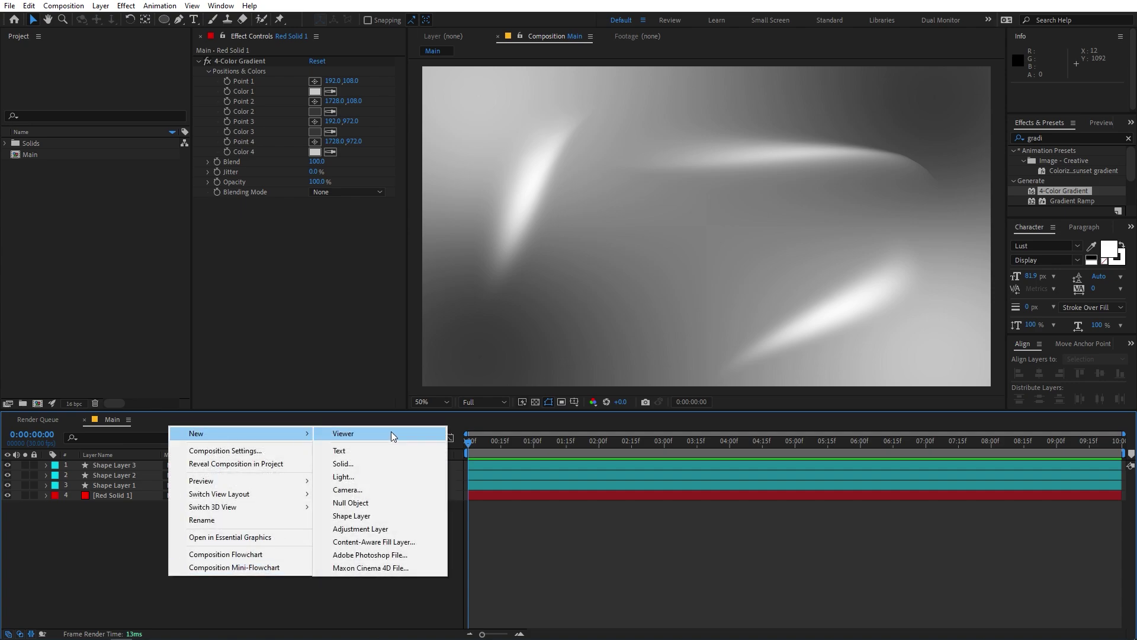
click(362, 527)
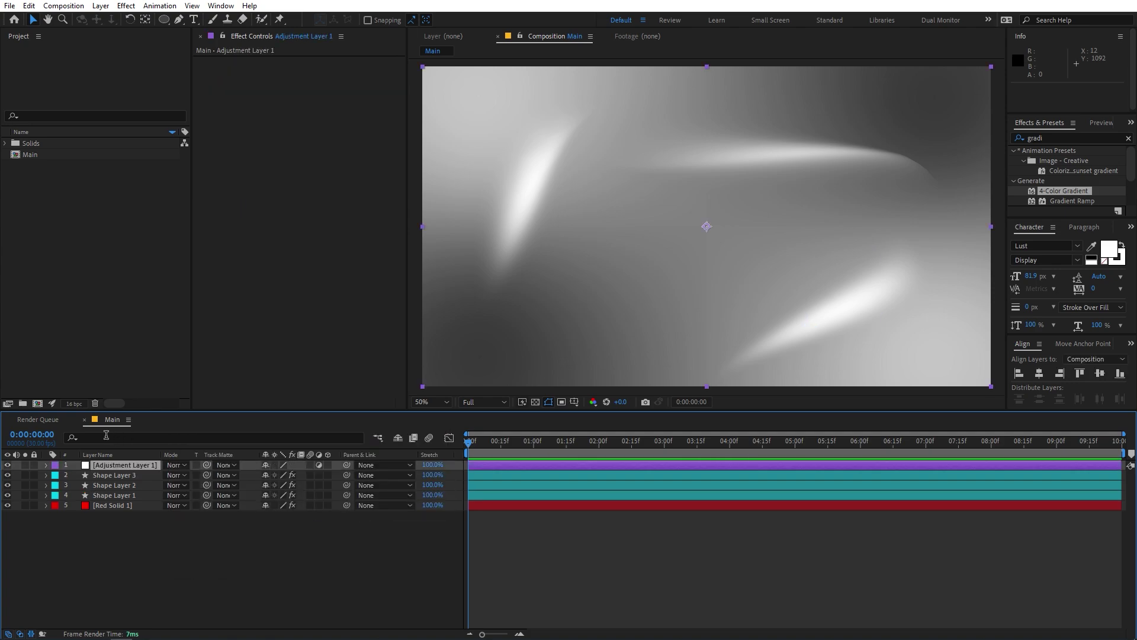
click(1067, 140)
text(colora)
drag(1067, 160, 133, 461)
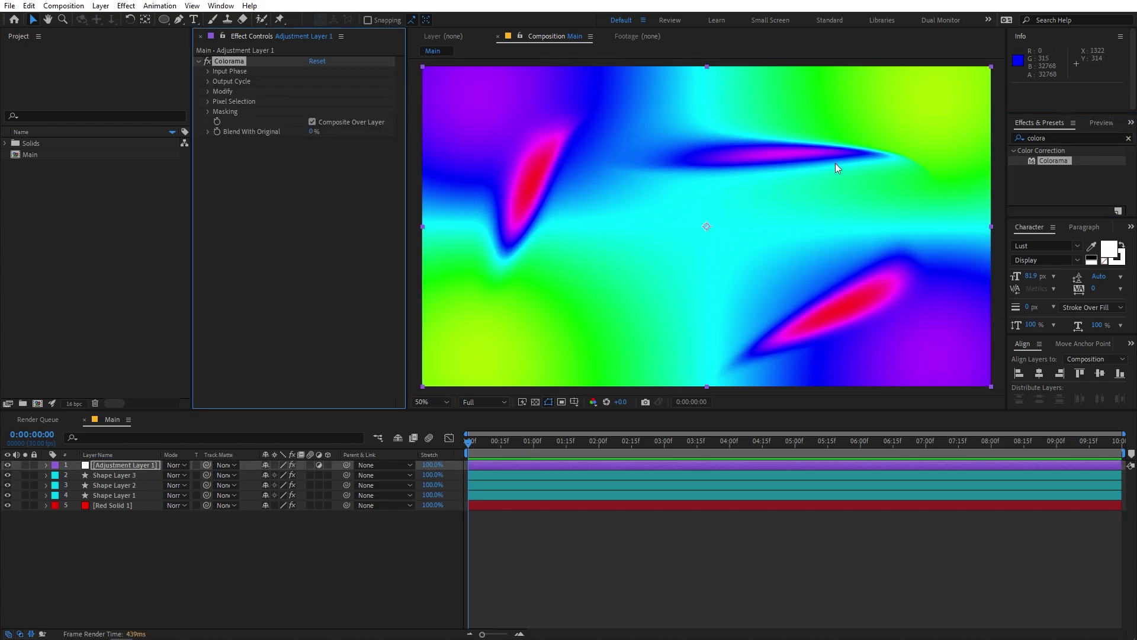
Step: Set the adjustment layer's blending mode to Overlay
click(175, 465)
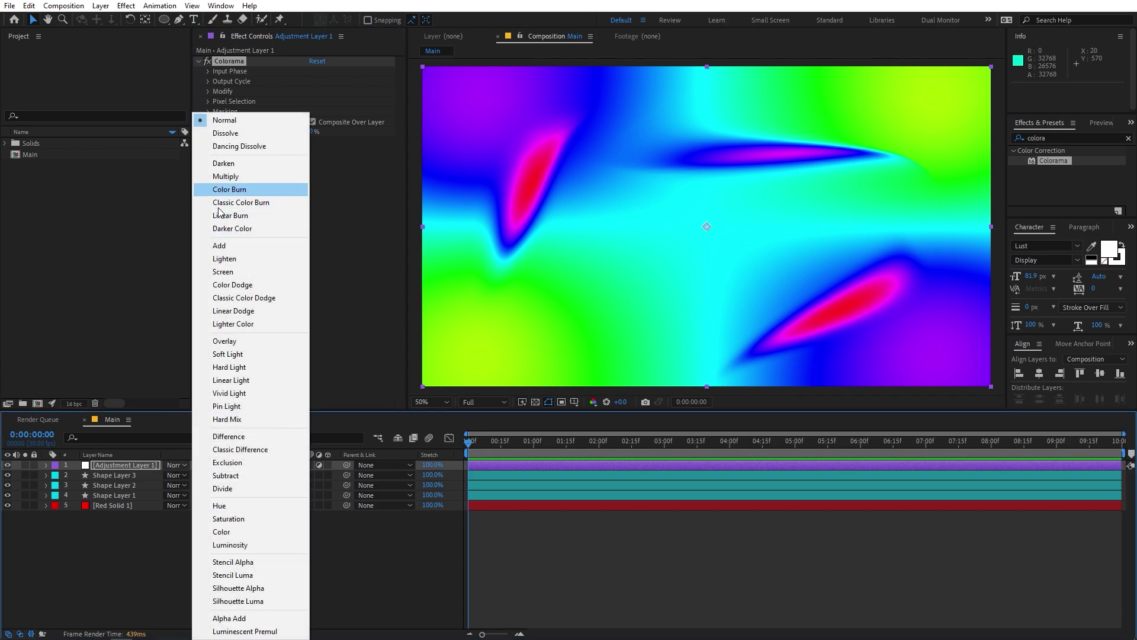
click(240, 342)
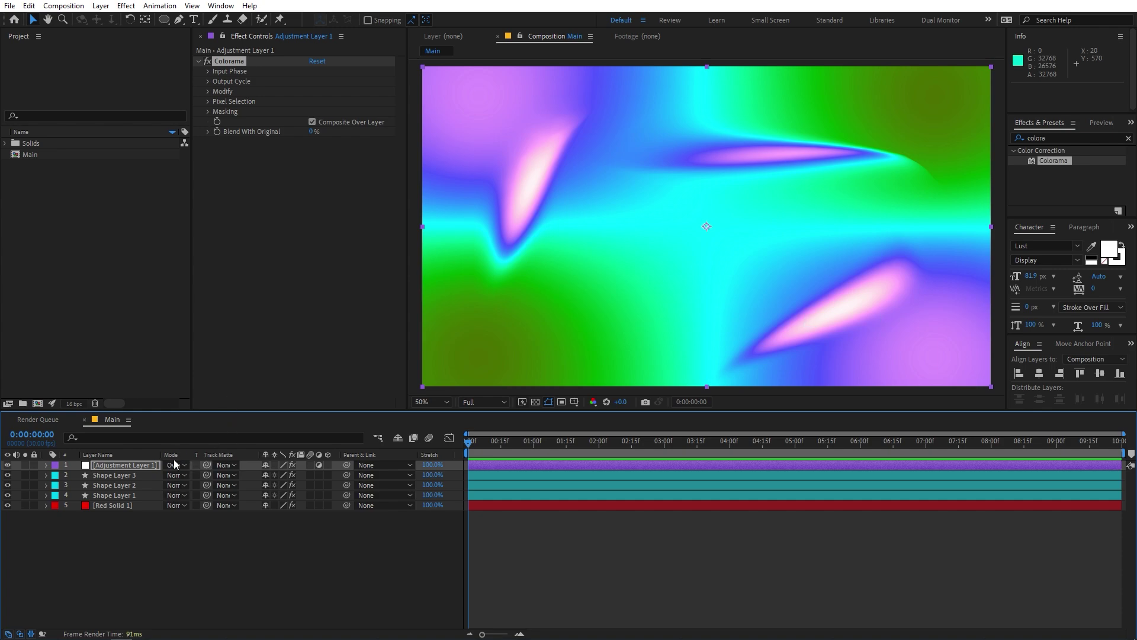
click(20, 634)
click(21, 634)
click(21, 634)
click(20, 634)
Step: Try Colorama's Ramp Red, Old Glory and Sunset palettes, settling on Ramp Red
click(207, 82)
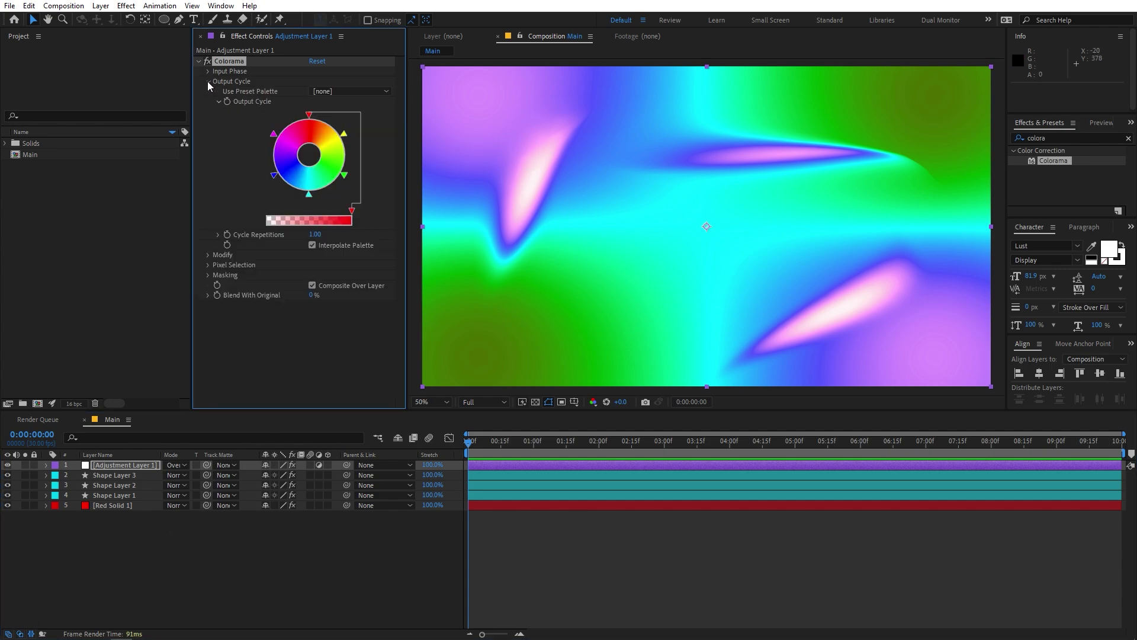
click(337, 93)
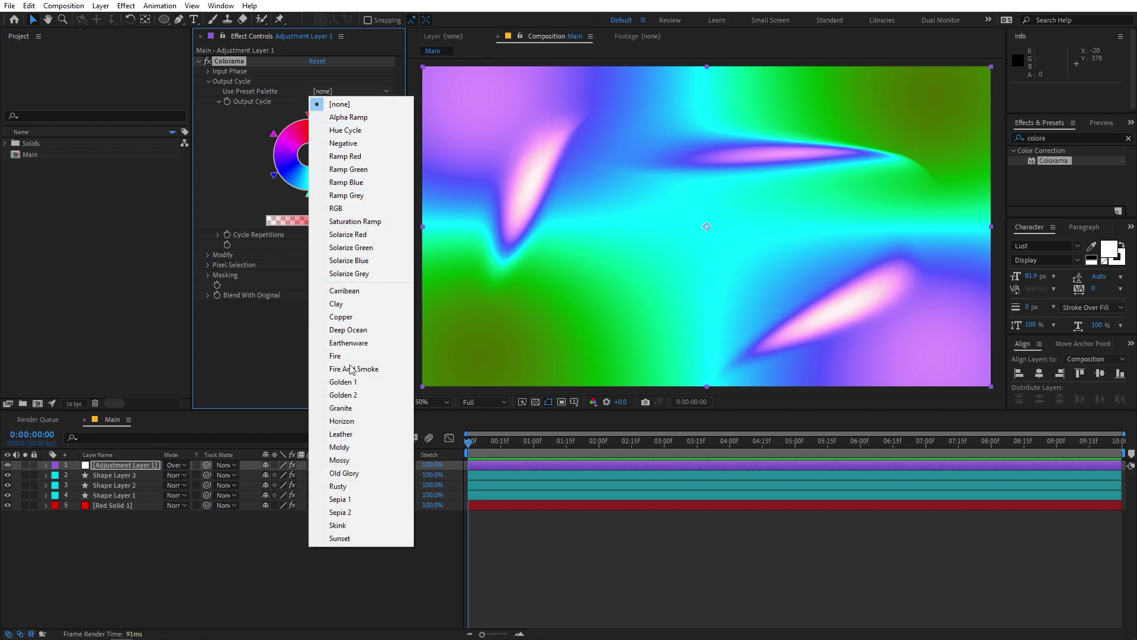
click(346, 156)
key(comma)
key(period)
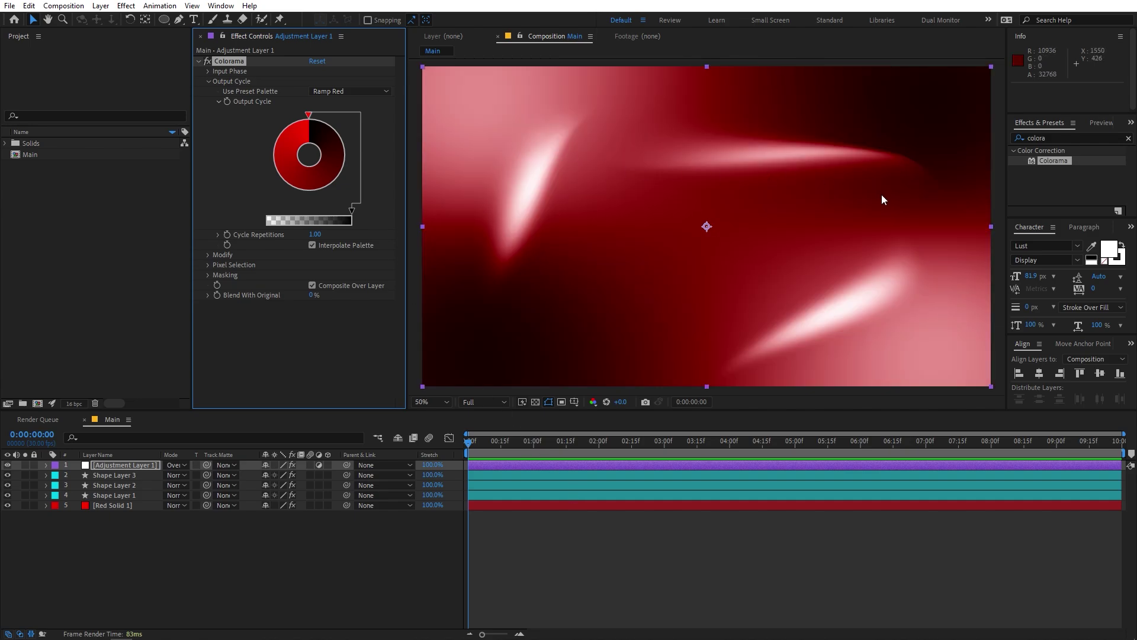
click(344, 93)
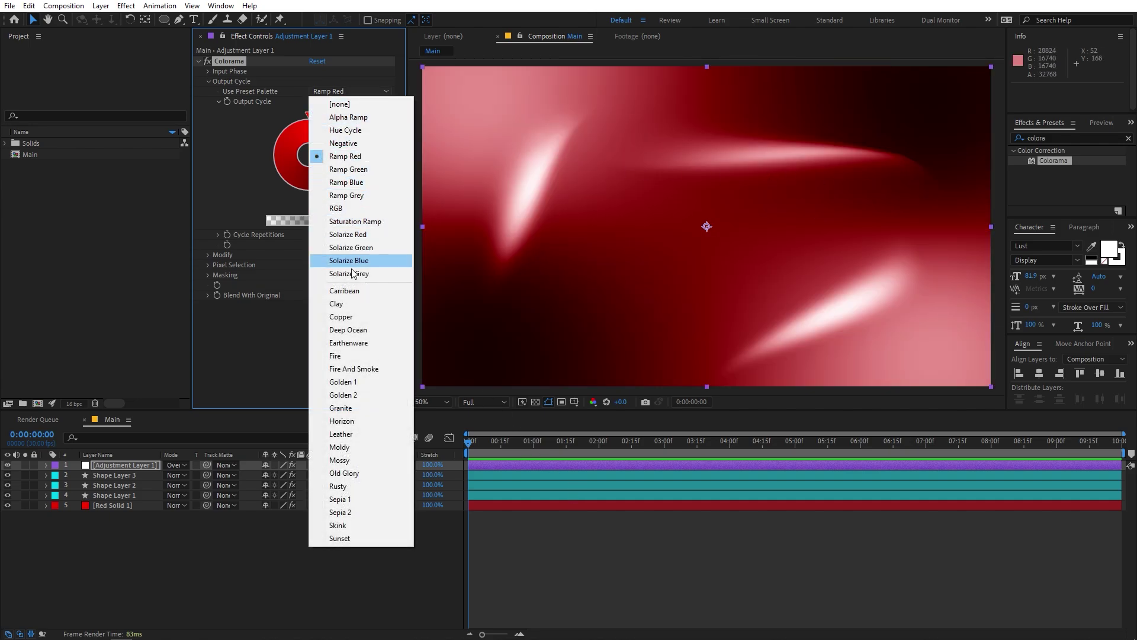
click(351, 474)
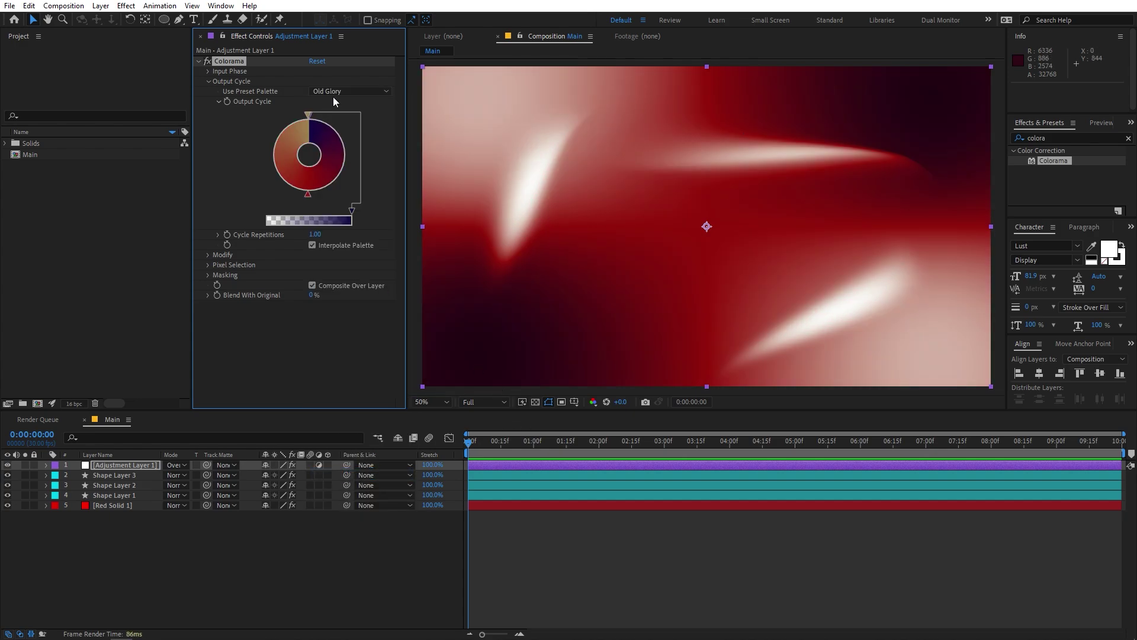
click(335, 92)
click(350, 535)
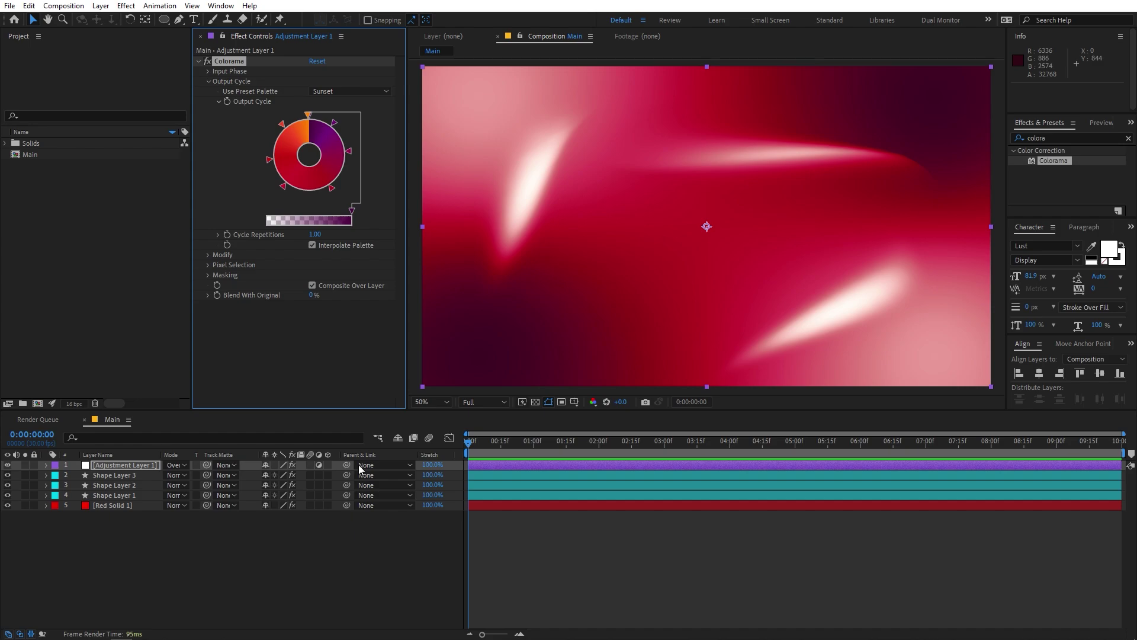
click(349, 93)
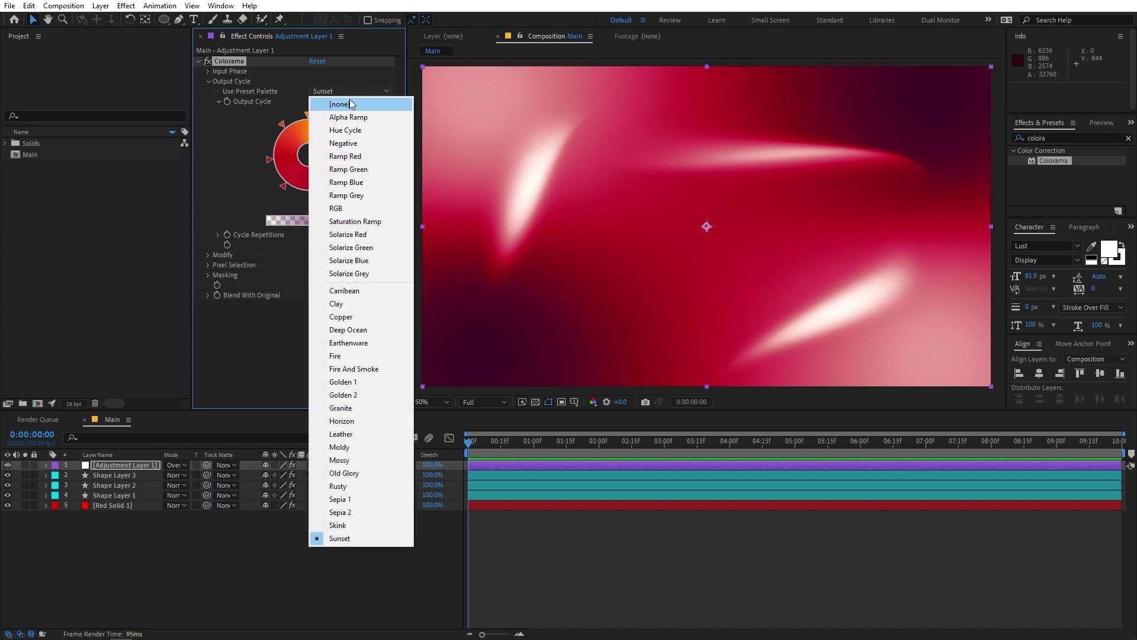
click(352, 160)
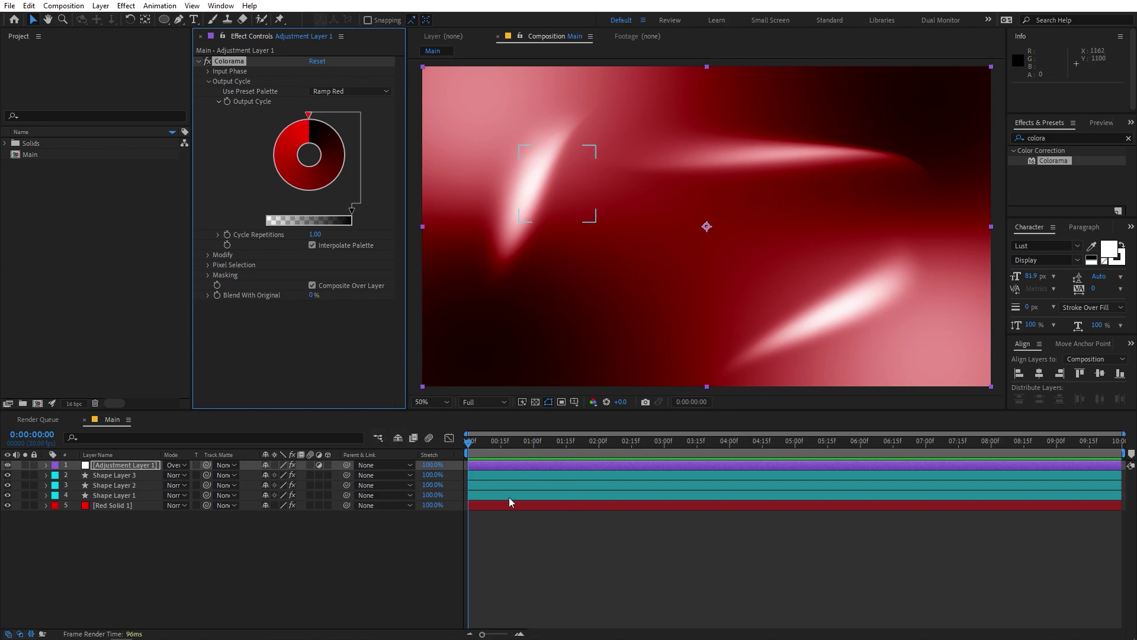
Step: Keyframe Shape Layer 3's Distortion Mesh at the start and move the playhead near the end
click(503, 514)
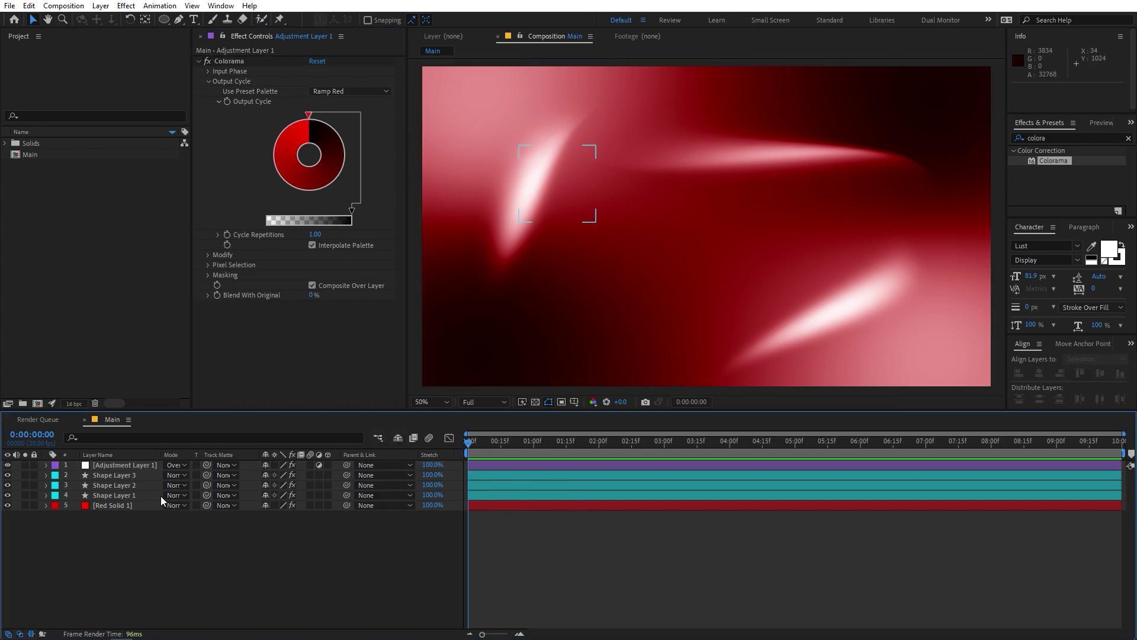
click(111, 478)
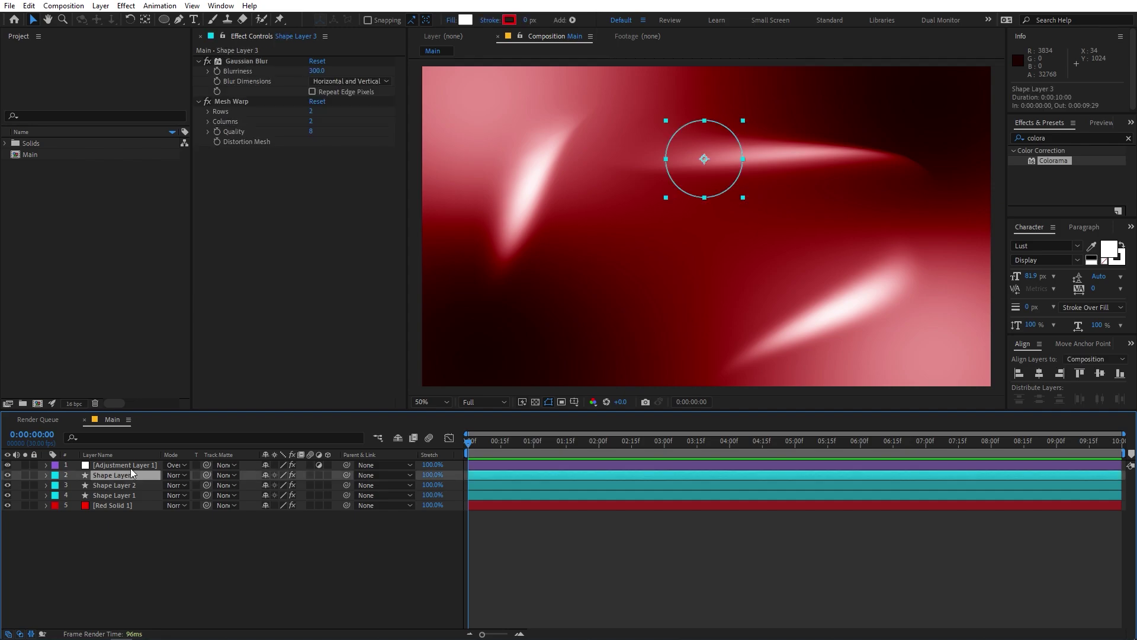
click(216, 142)
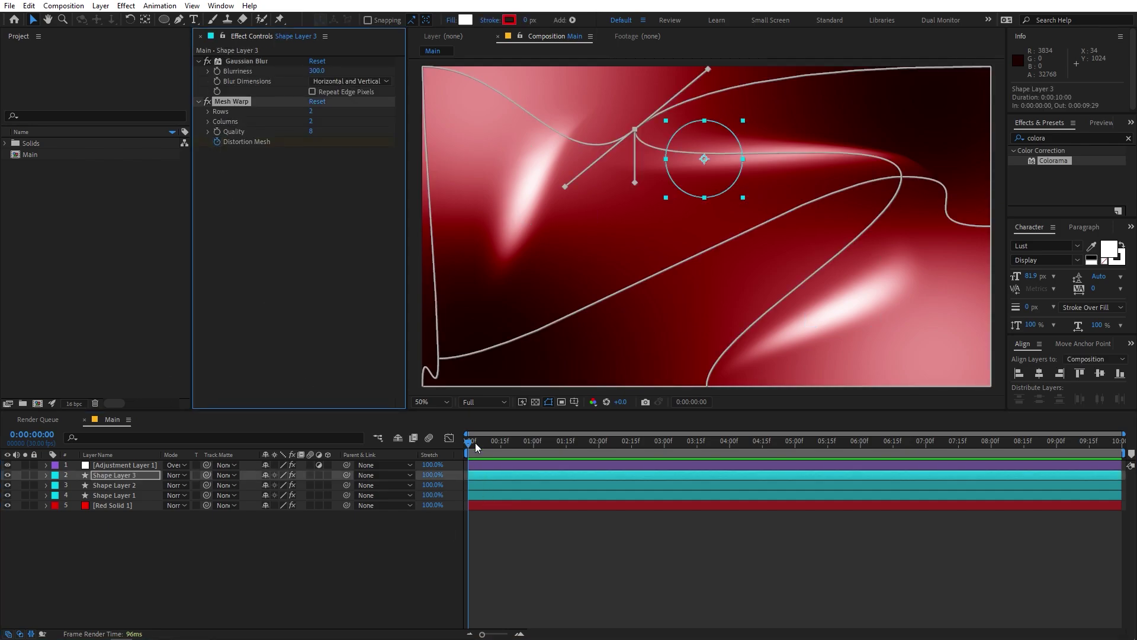
key(u)
drag(482, 445, 1121, 460)
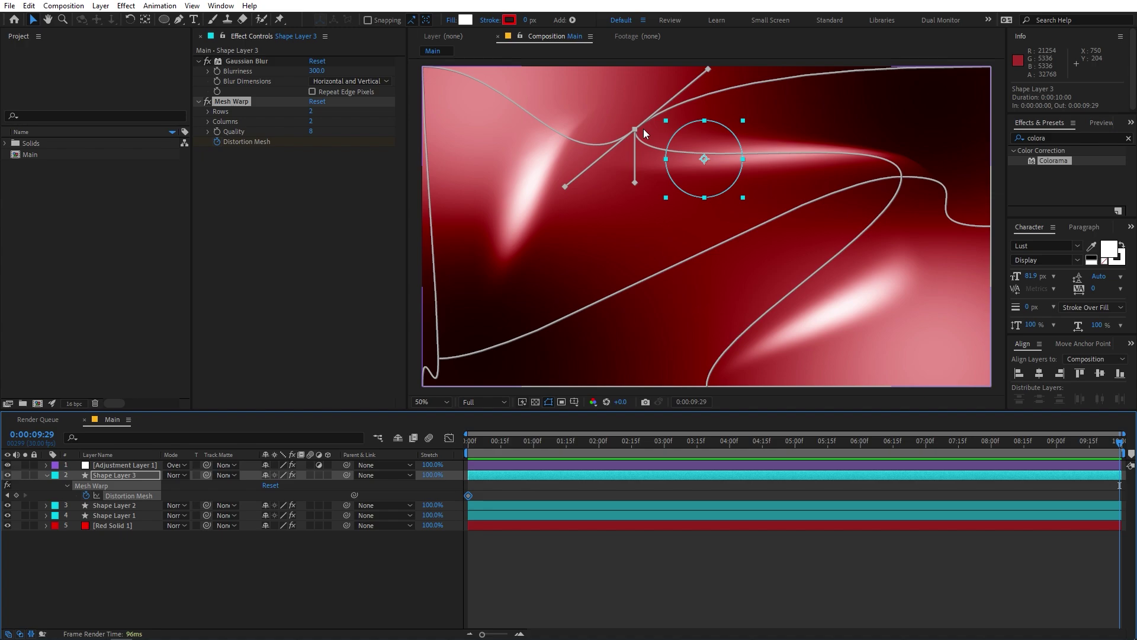
Step: Drag the mesh vertices to reshape the streak for the end keyframe at 0:00:09:29
drag(639, 130, 846, 261)
drag(418, 69, 409, 200)
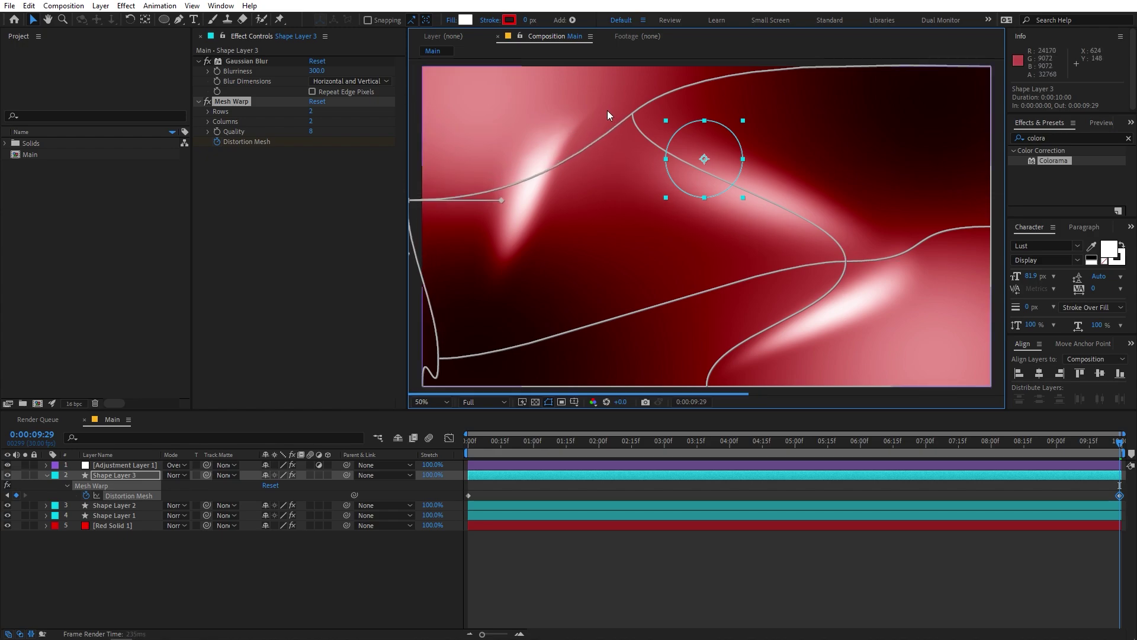
drag(633, 112, 571, 165)
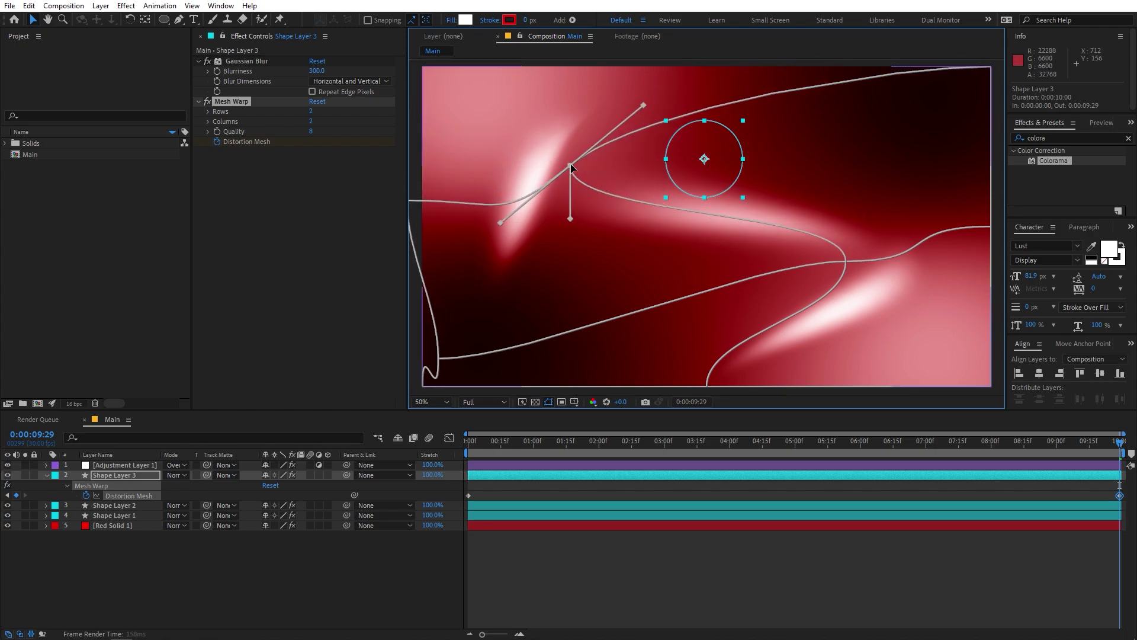
click(483, 507)
Step: Pull Shape Layer 2's right-middle mesh point upward so its streak narrows into a diagonal
click(218, 141)
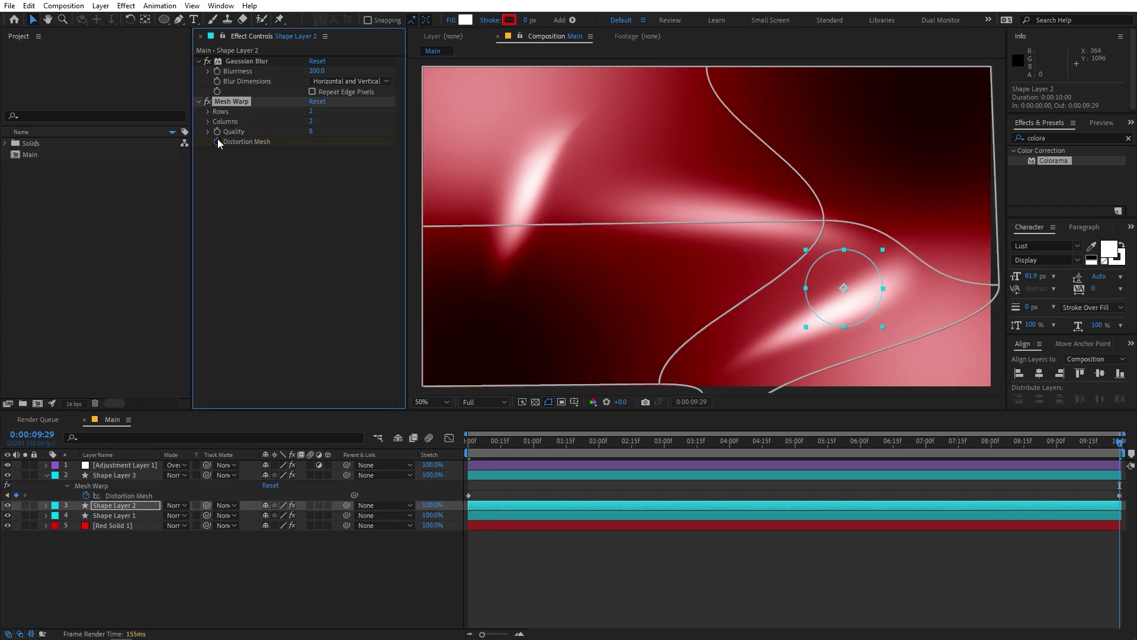
click(626, 459)
drag(1000, 287, 994, 172)
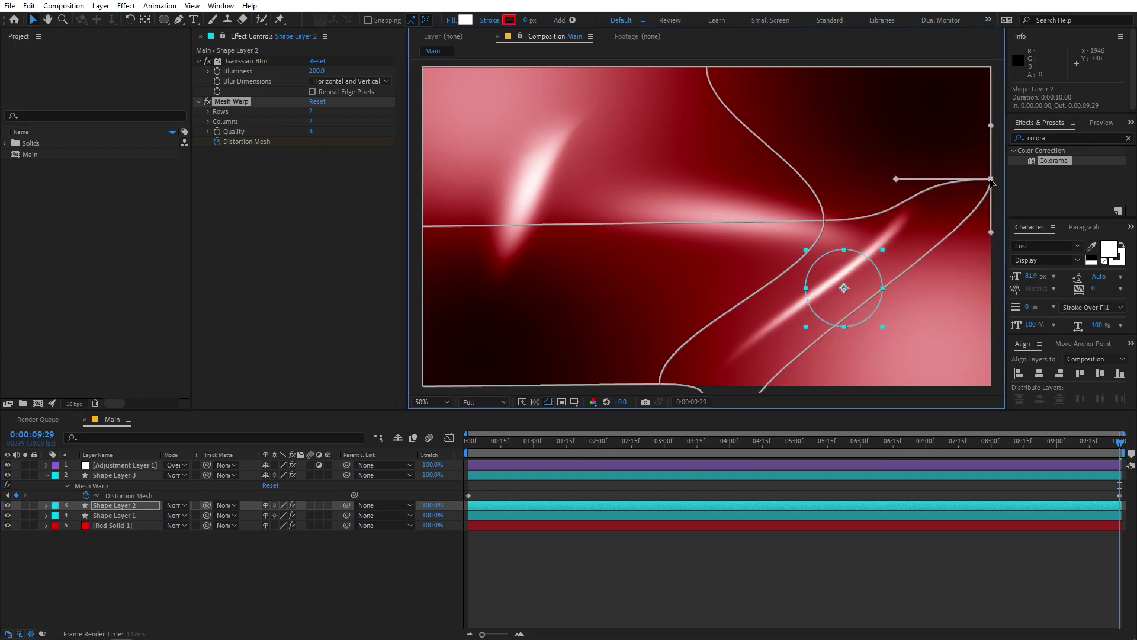
key(comma)
drag(726, 324, 851, 253)
click(114, 505)
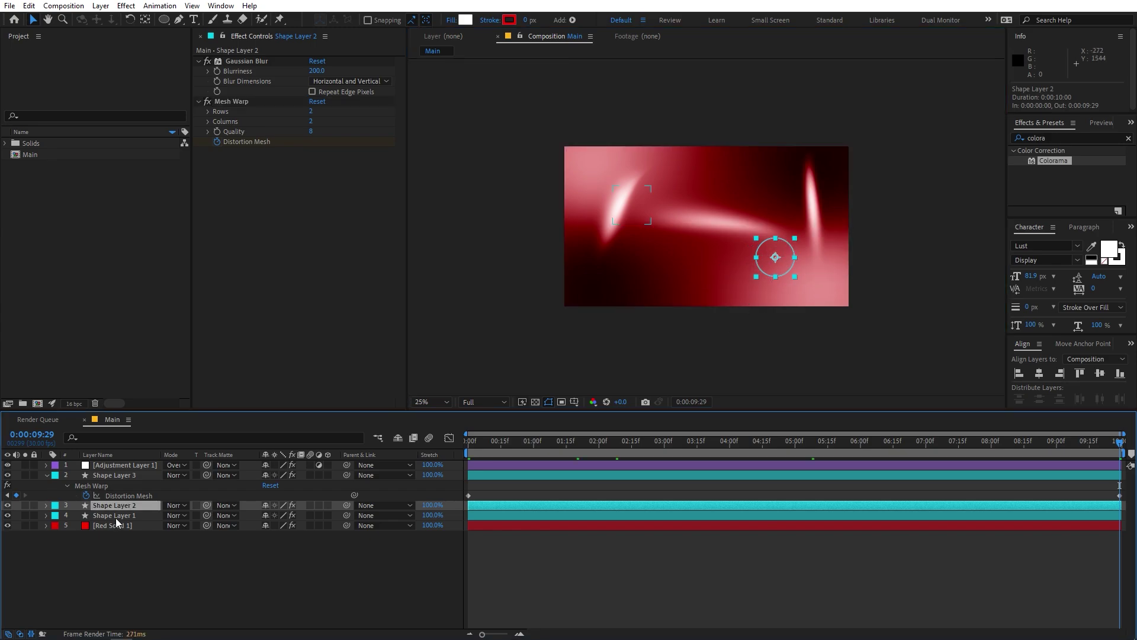
click(117, 515)
Step: Keyframe Shape Layer 1's mesh and drag its centre down-right at the clip's end
key(Home)
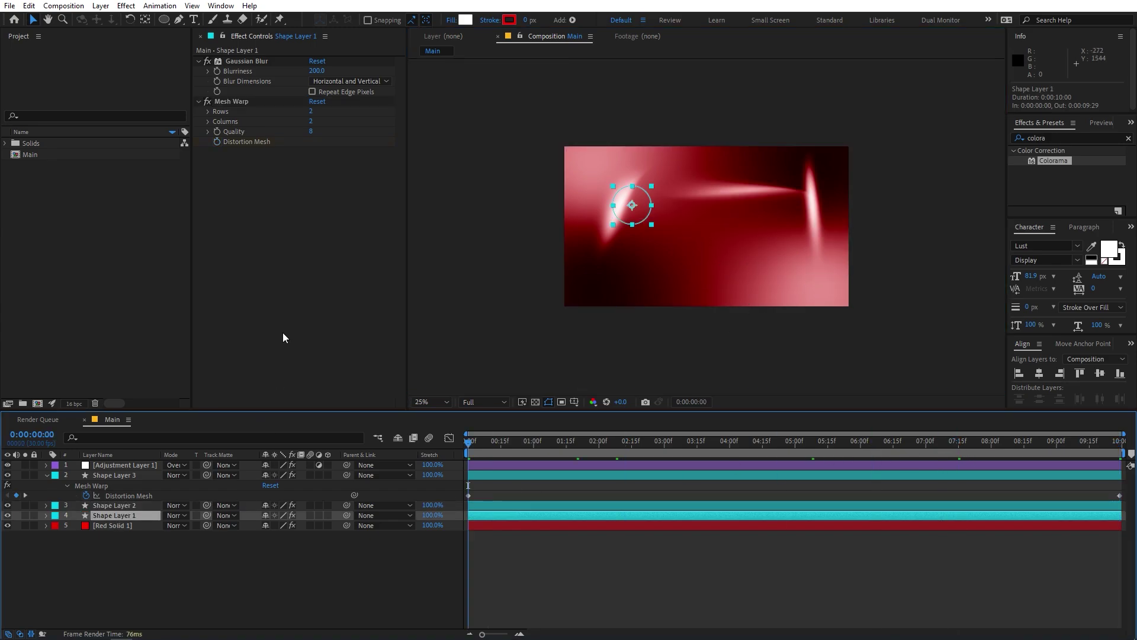
click(219, 141)
click(513, 449)
key(End)
drag(674, 169, 512, 257)
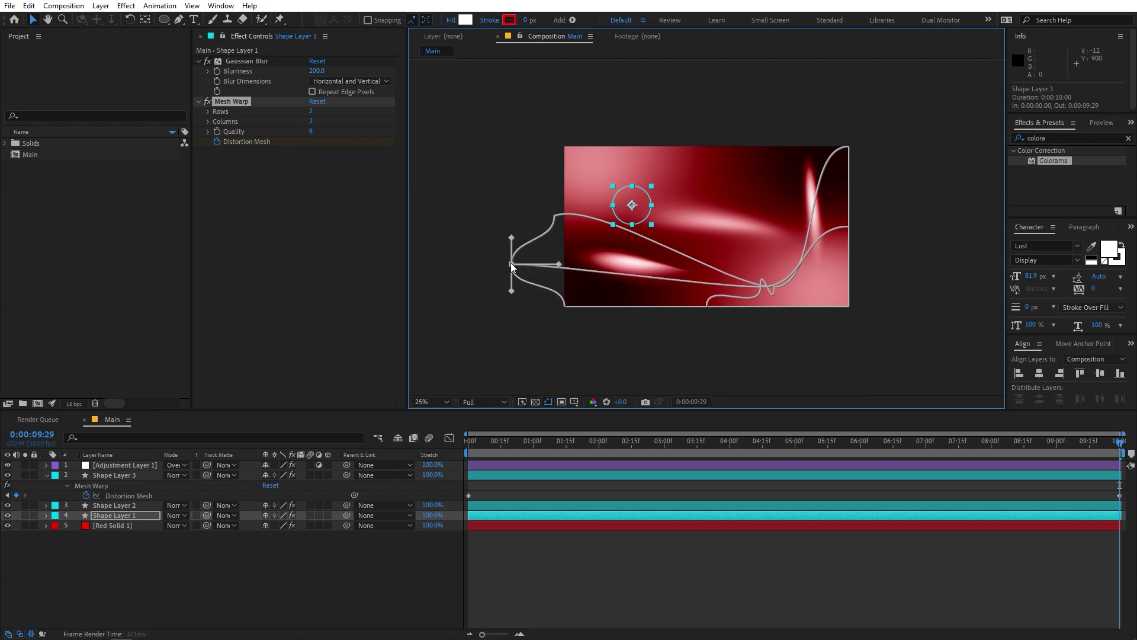
Step: Collapse the layers, rewind to the start, and play the preview at 50% zoom
click(602, 582)
key(u)
drag(1093, 450, 468, 450)
click(728, 239)
key(period)
key(space)
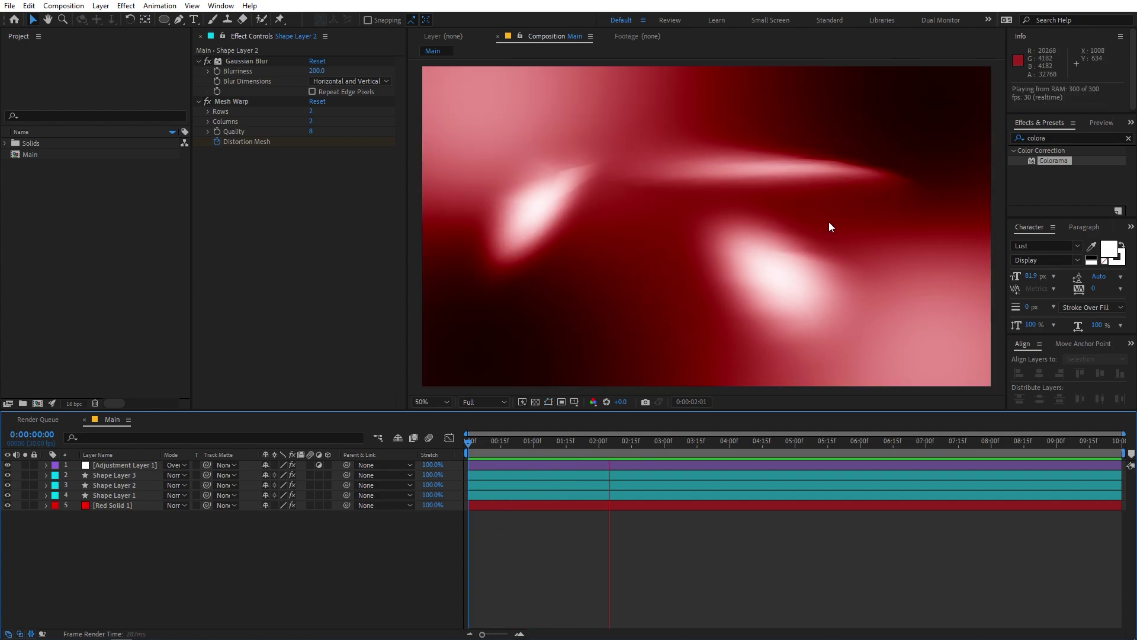
click(585, 478)
shift+click(575, 492)
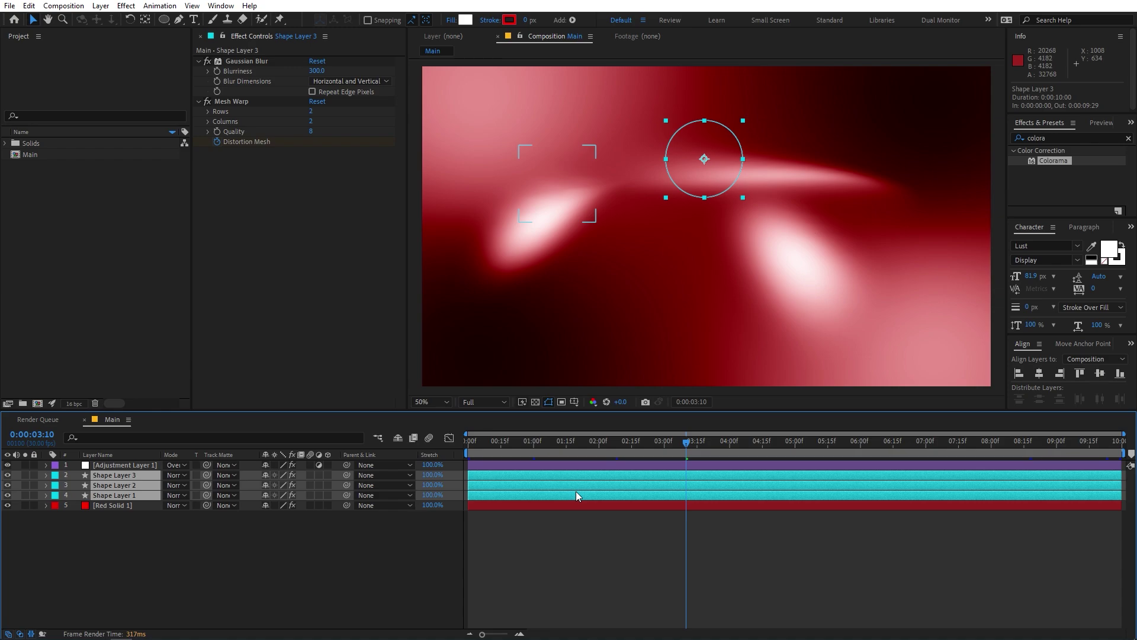
key(u)
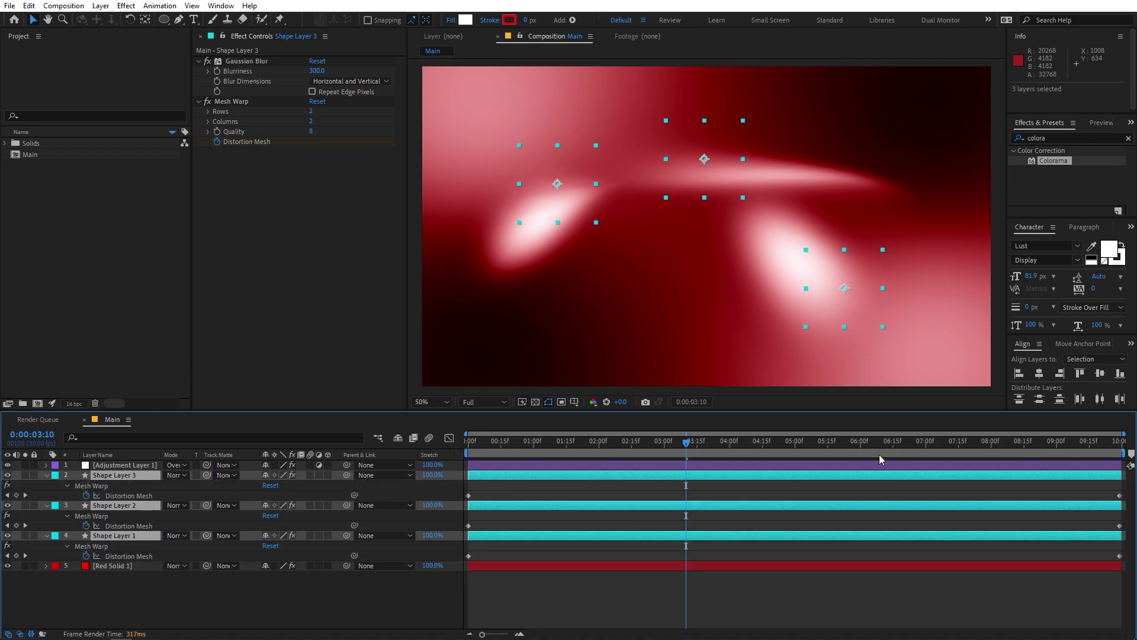
key(u)
key(Home)
click(677, 519)
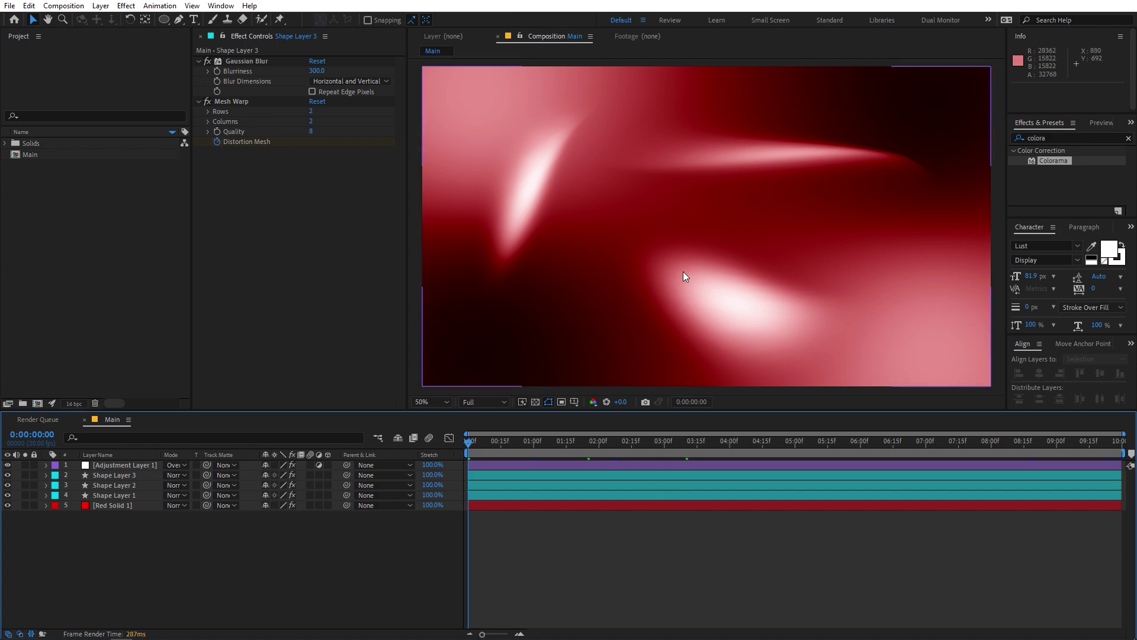
Step: Create a new adjustment layer and apply Add Grain to it
right_click(220, 587)
mouse_move(285, 445)
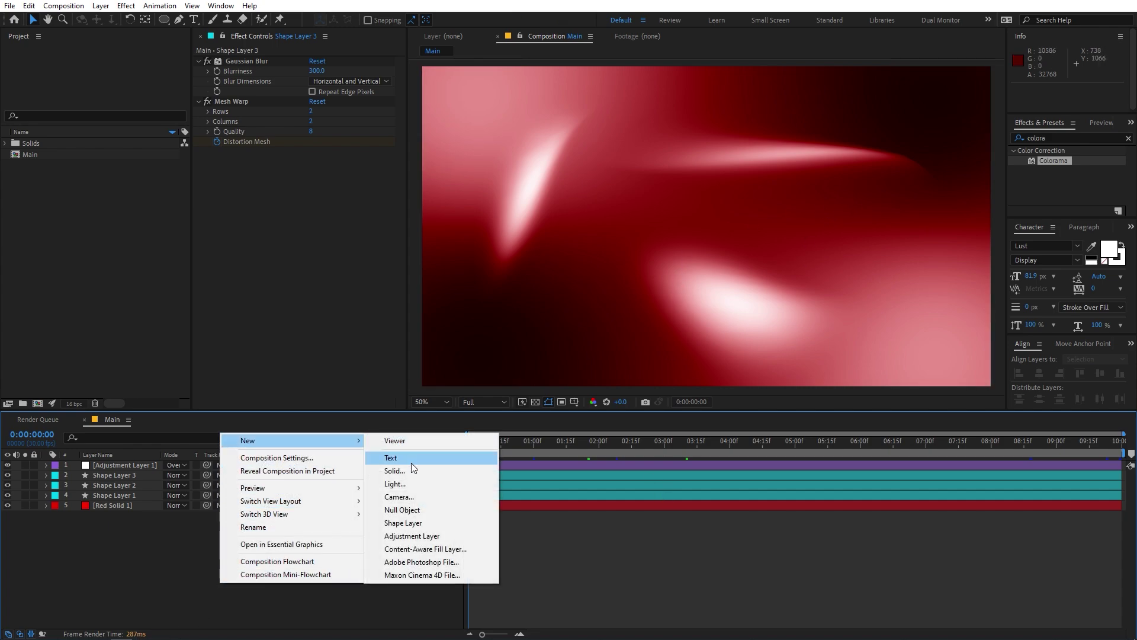
click(404, 537)
click(1055, 137)
text(add)
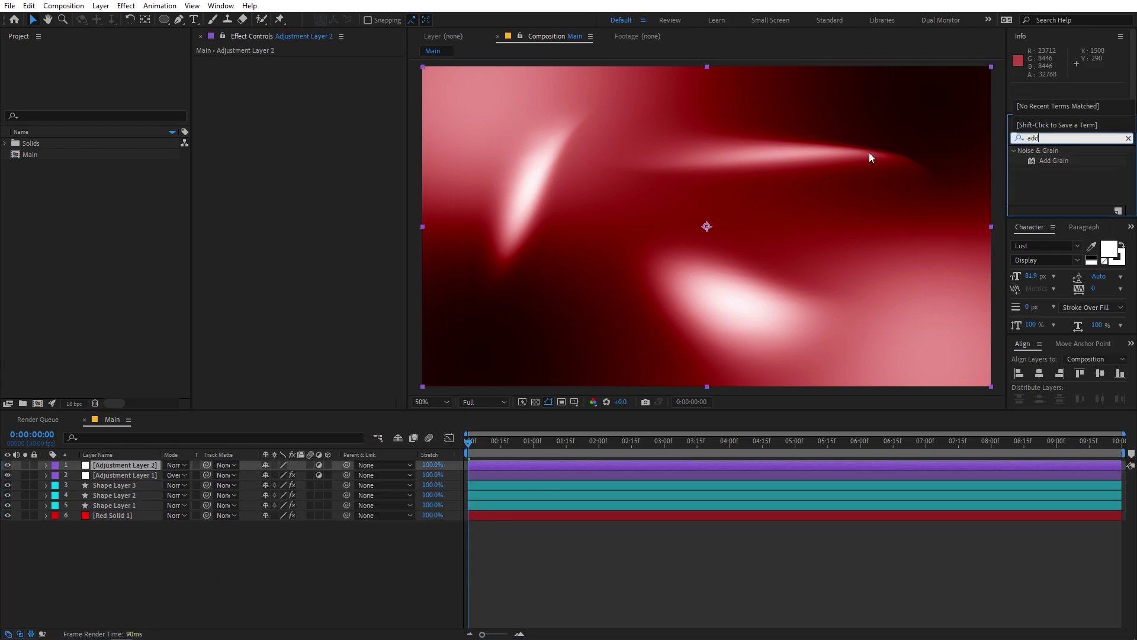
text( g)
drag(1058, 161, 150, 463)
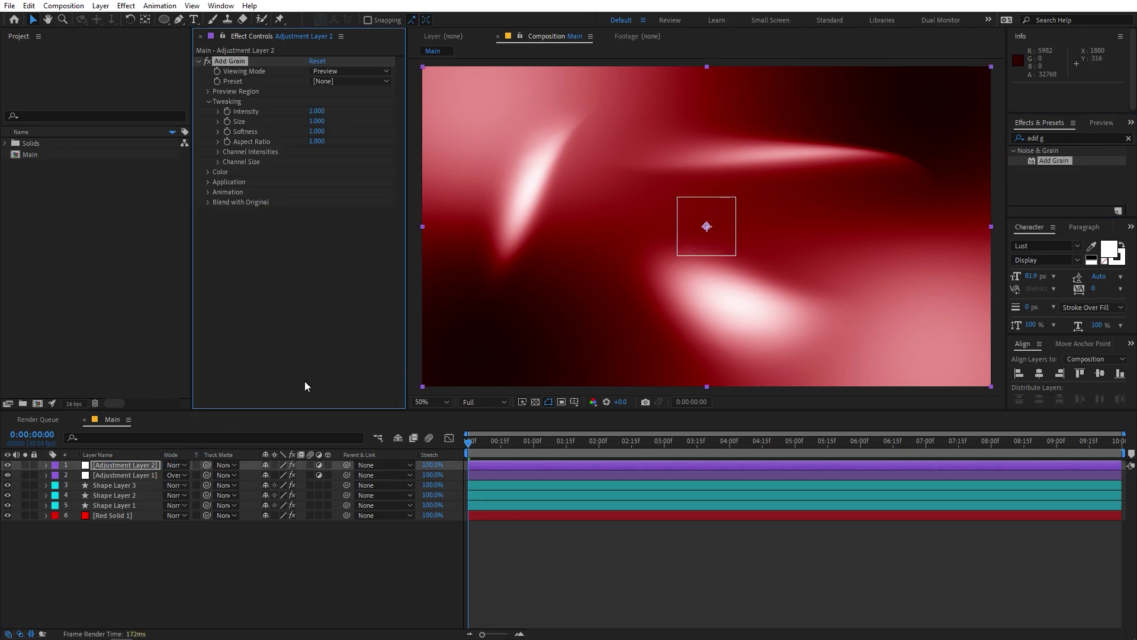
Step: Set Add Grain's Viewing Mode to Final Output and Intensity to 2.000
click(304, 386)
key(period)
click(343, 69)
click(357, 107)
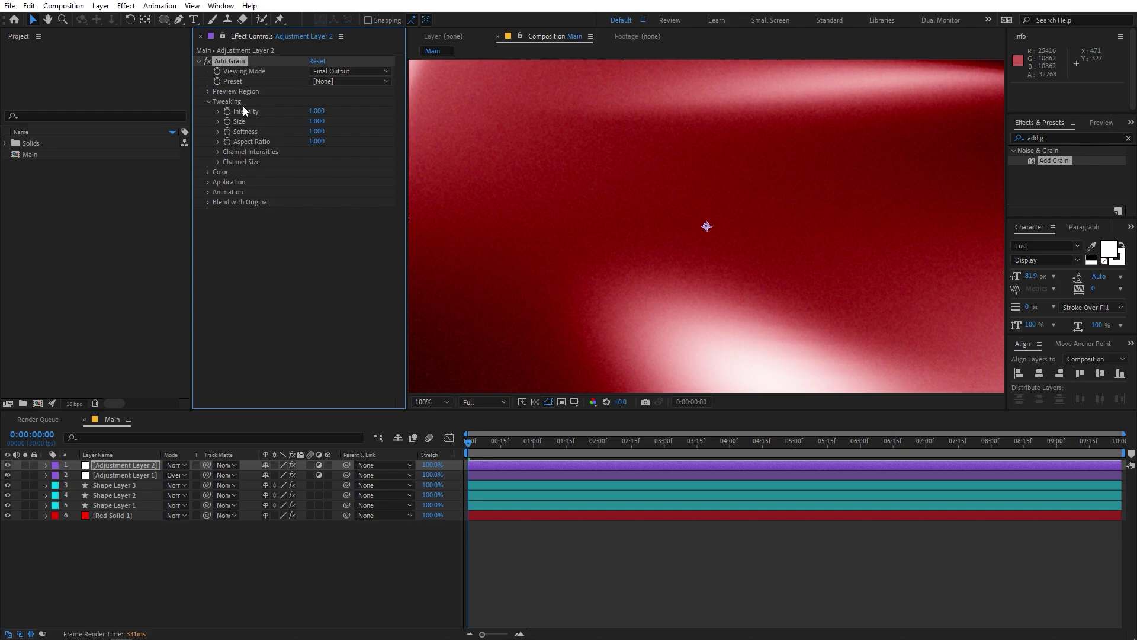
click(318, 112)
key(Return)
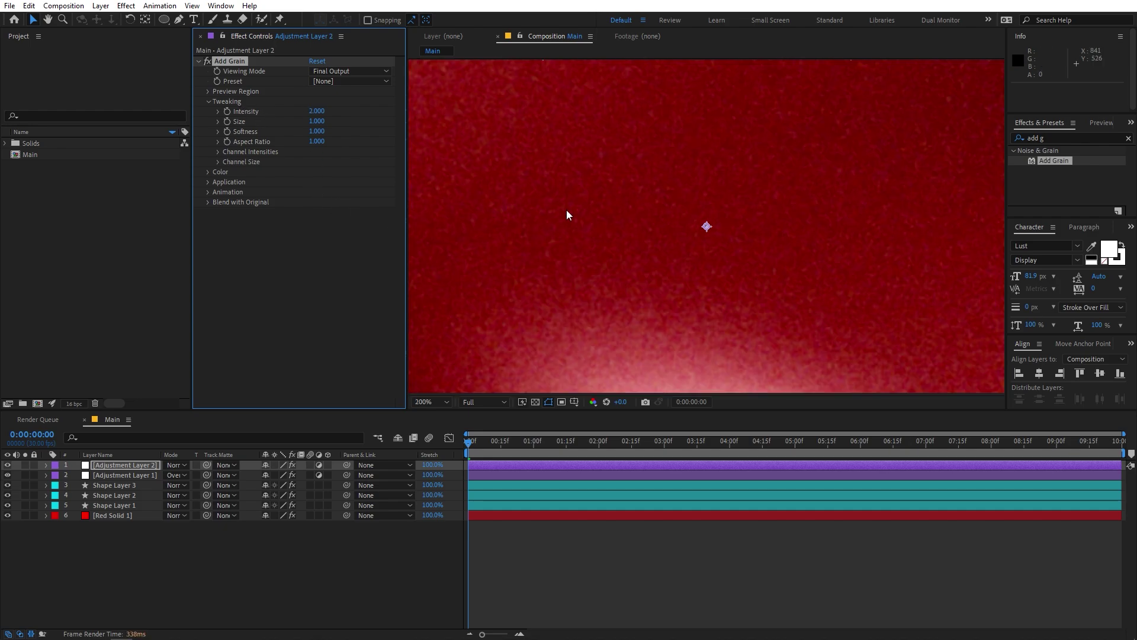
Step: Inspect the grain close up, then fit the whole composition back in view
scroll(566, 210, down, 4)
scroll(566, 210, up, 4)
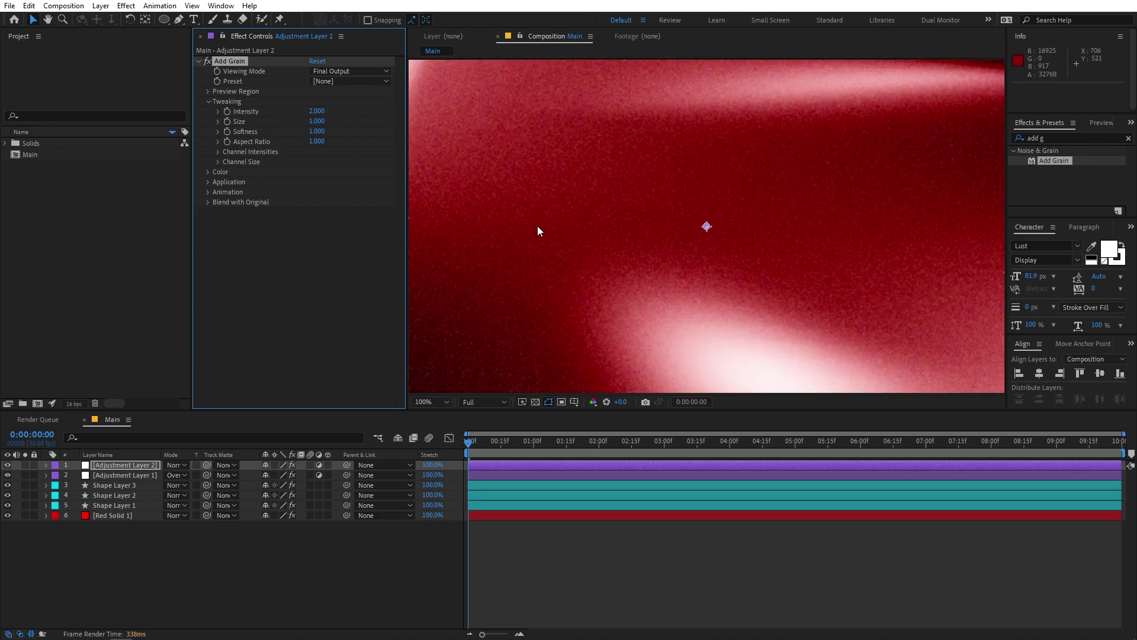
key(h)
drag(538, 226, 811, 132)
key(v)
key(comma)
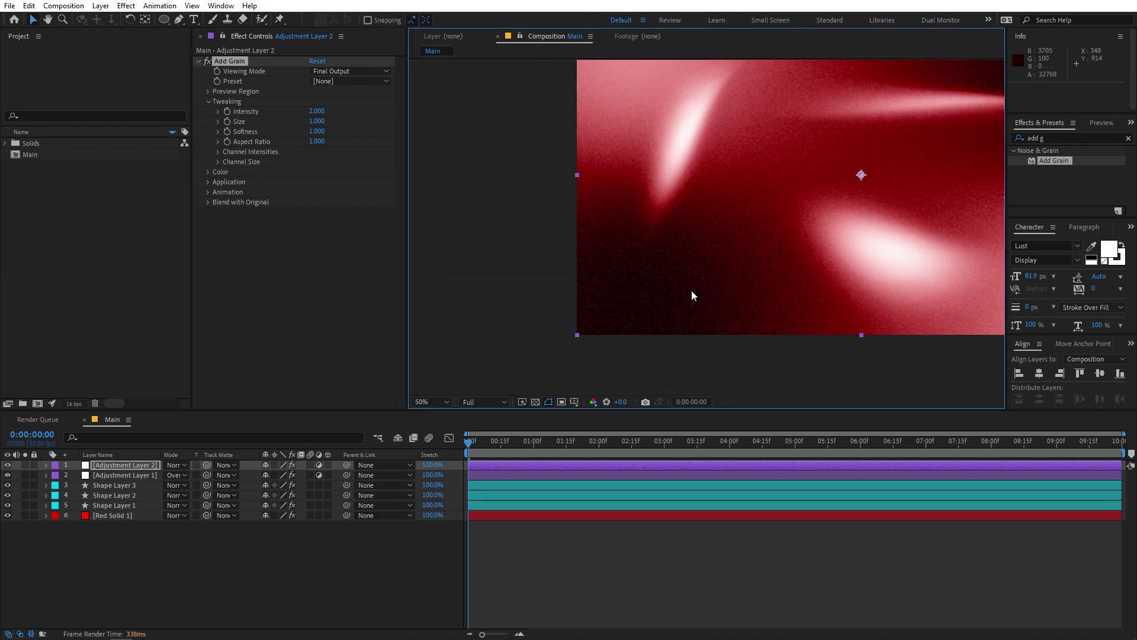
key(ctrl+z)
click(436, 398)
click(444, 437)
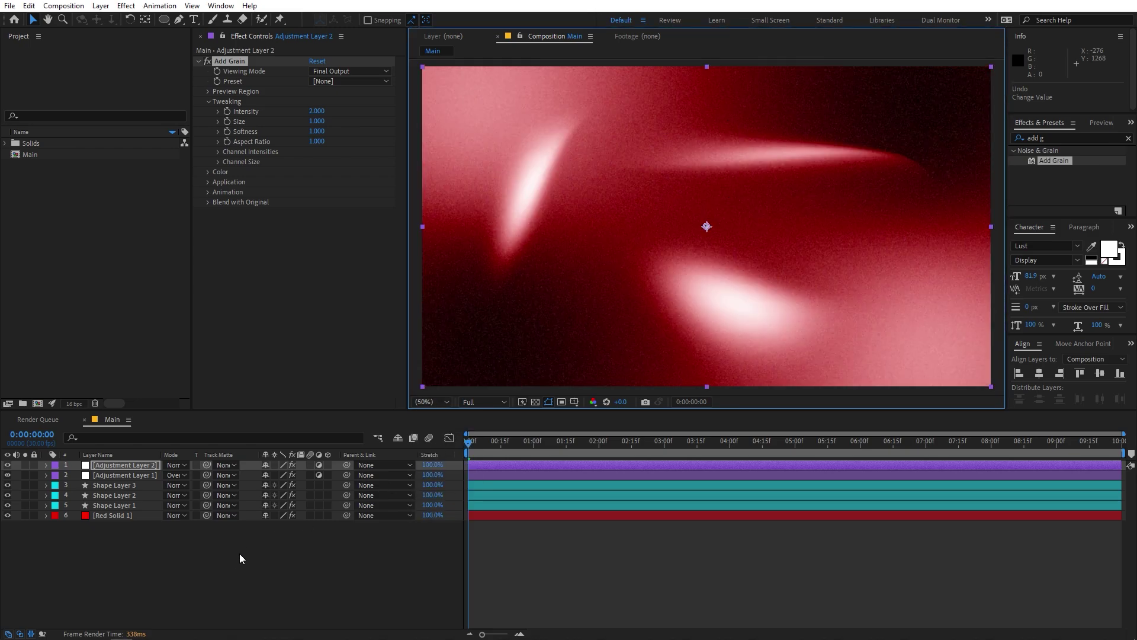
click(239, 553)
click(109, 237)
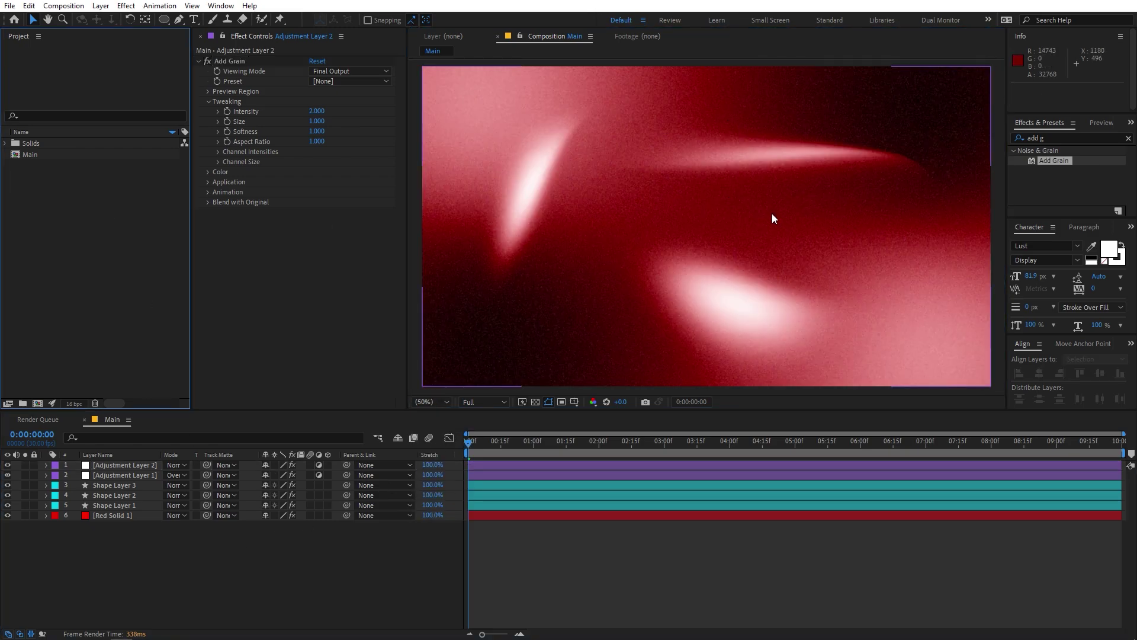
click(193, 19)
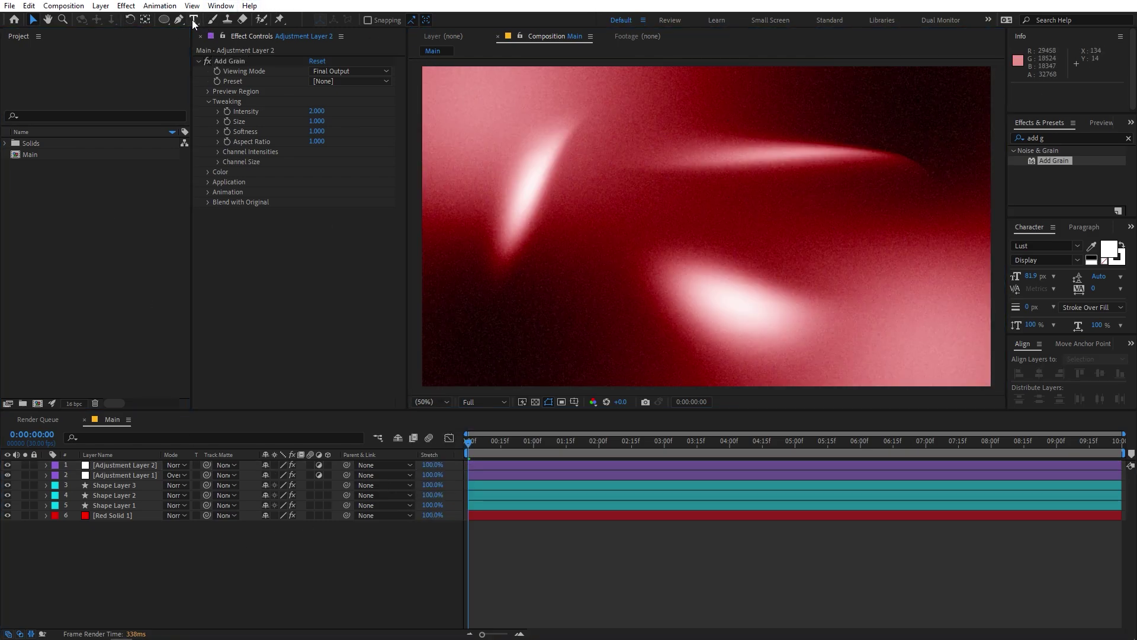
Step: Type RED and centre it horizontally and vertically in the composition
click(640, 219)
text(RED)
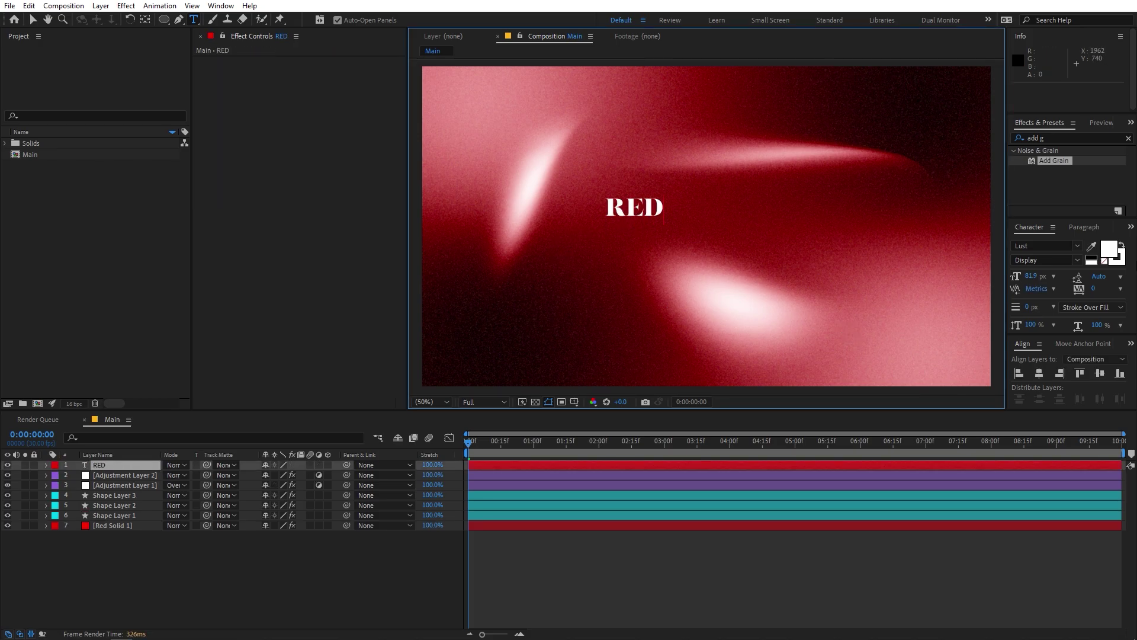
key(ctrl+a)
click(1039, 374)
click(1102, 374)
Step: Scale the RED text layer up to 465%
click(133, 467)
key(s)
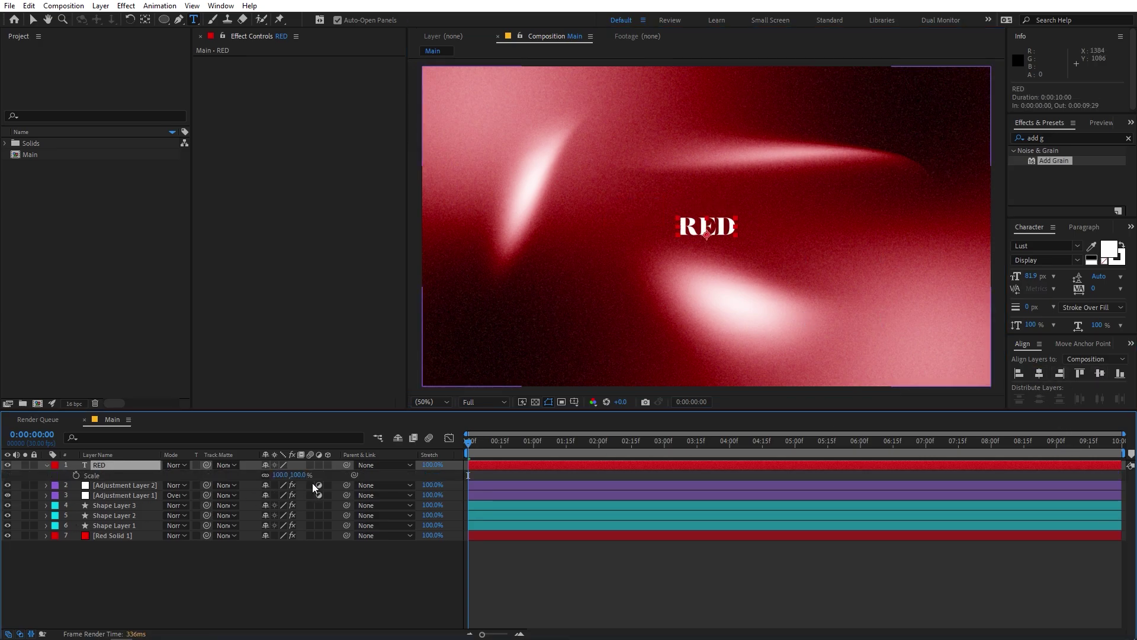
drag(476, 483, 739, 248)
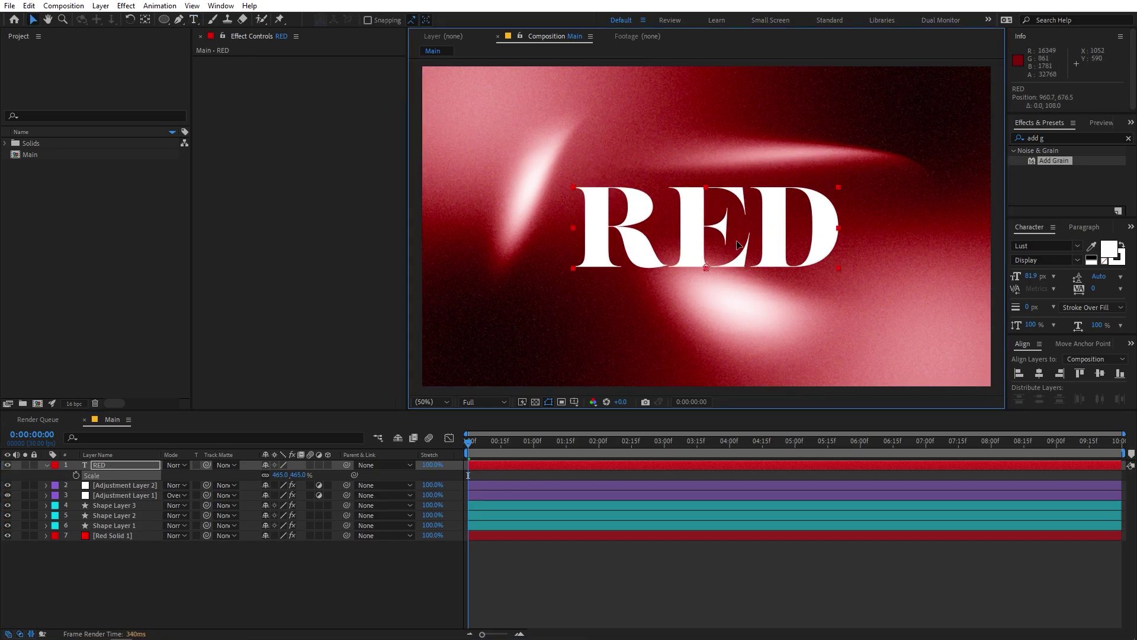
click(713, 521)
Step: Preview the animation with the enlarged RED text over the streaks
scroll(677, 222, down, 2)
scroll(676, 275, up, 2)
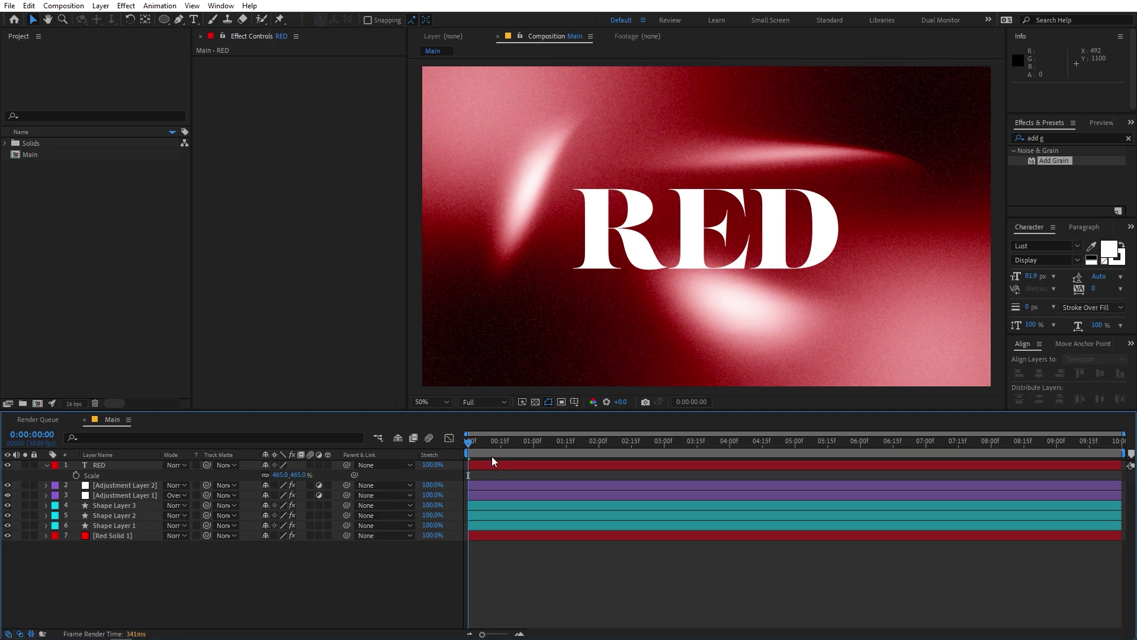
key(space)
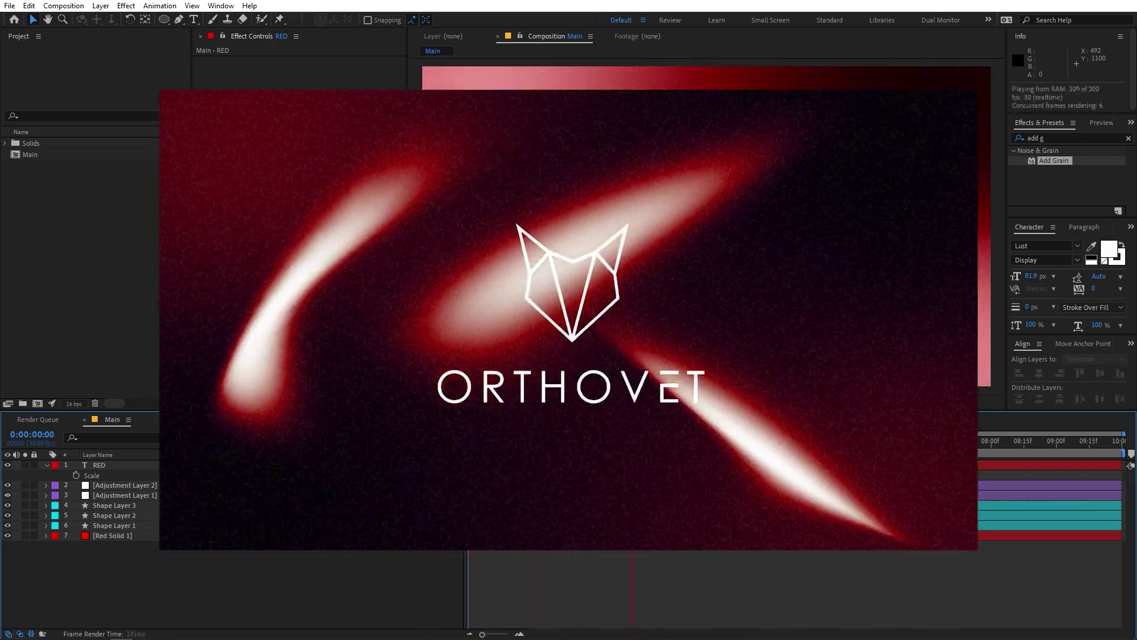
key(space)
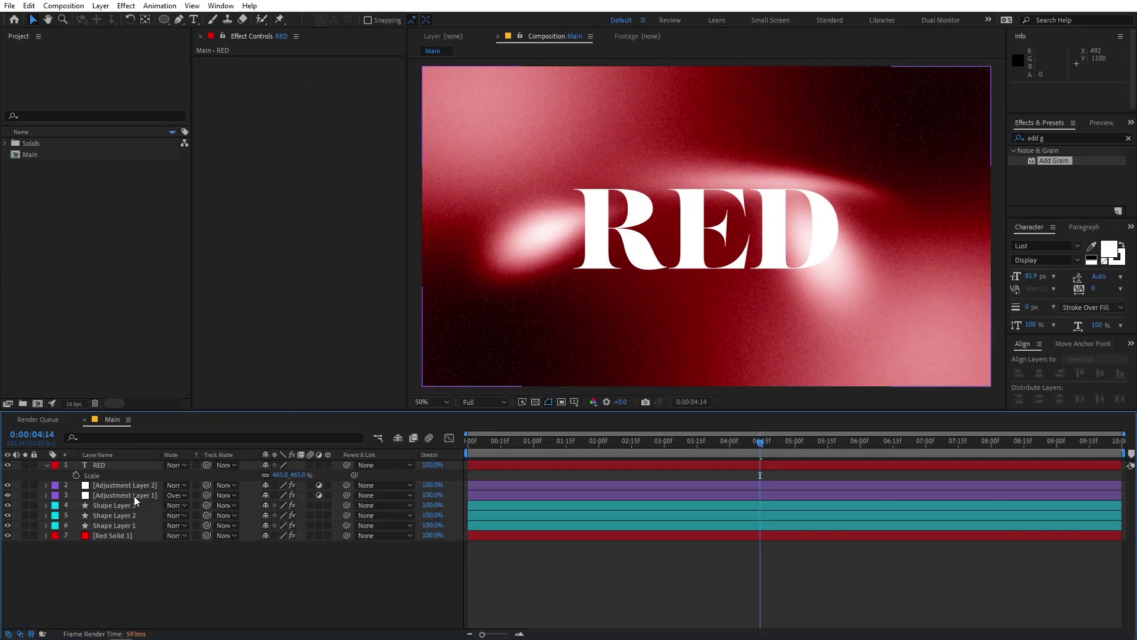
click(134, 496)
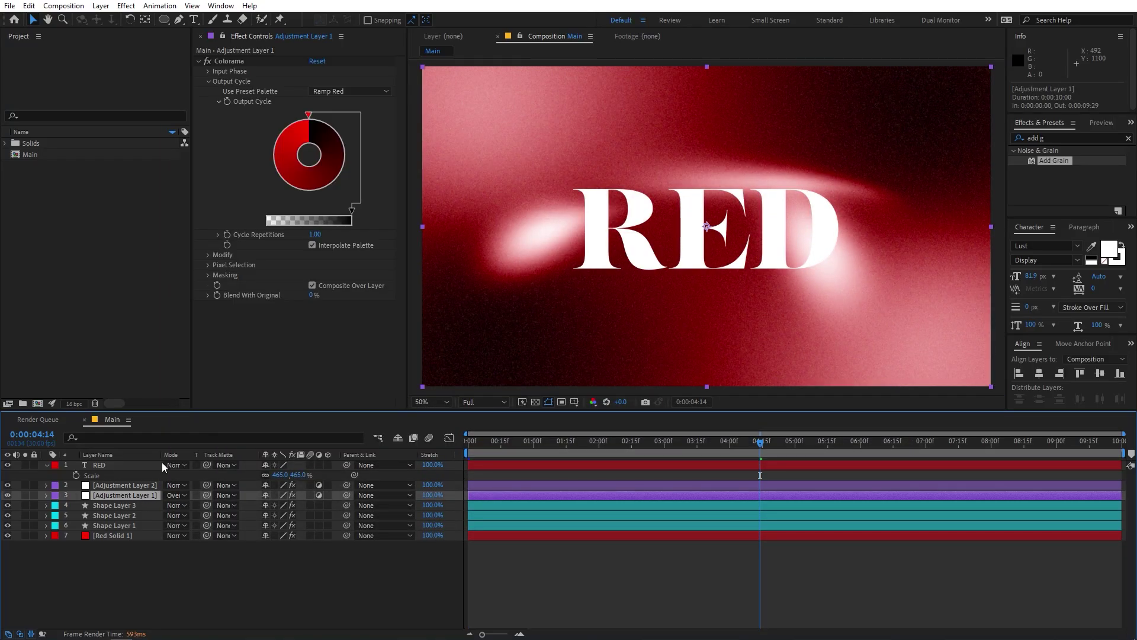
Step: Switch the Colorama preset palette to Ramp Blue, then to Sunset
click(338, 92)
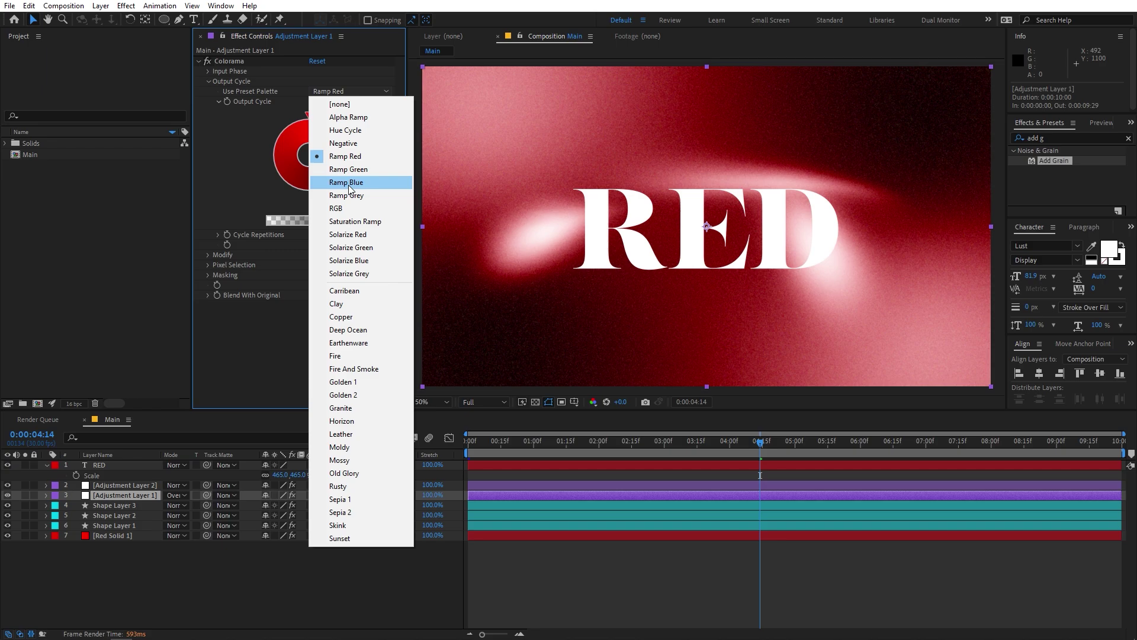
click(348, 184)
click(327, 91)
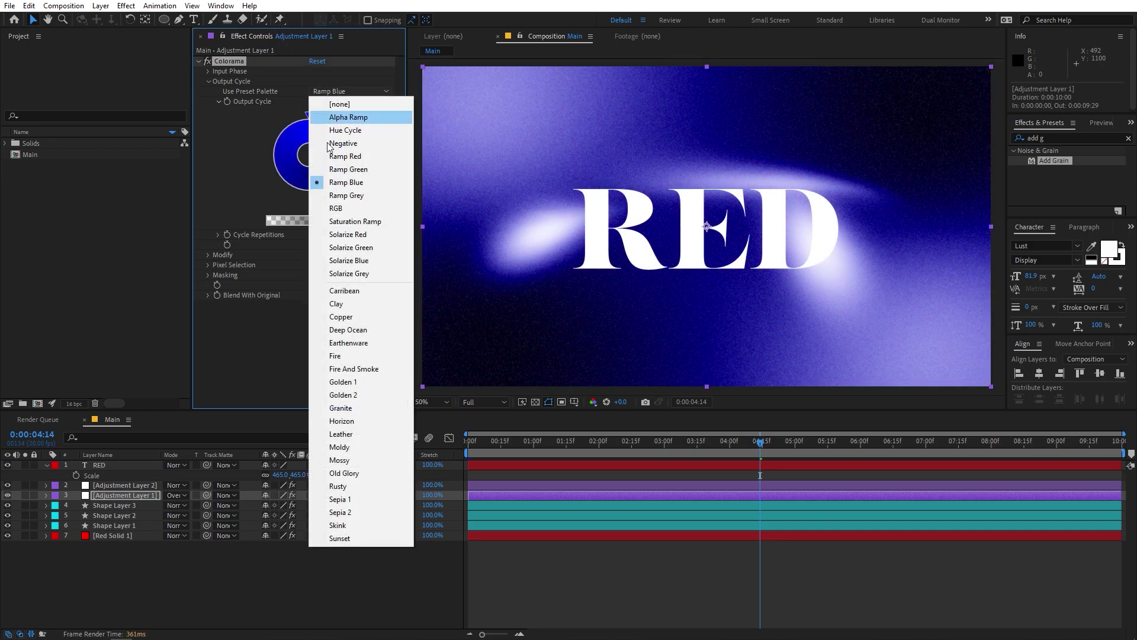
click(357, 537)
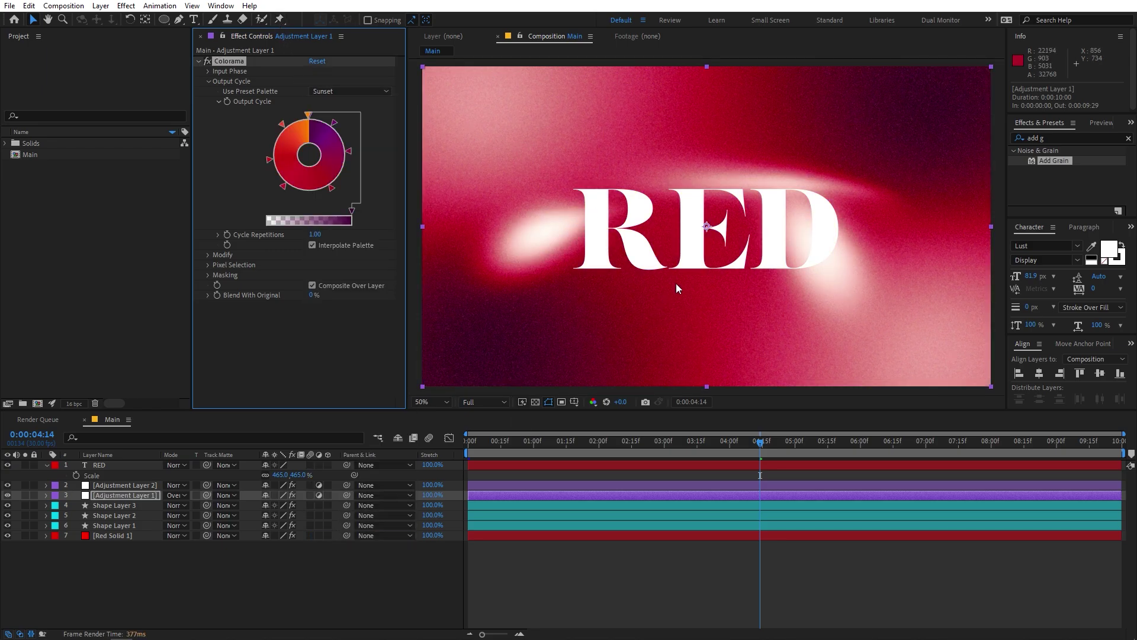